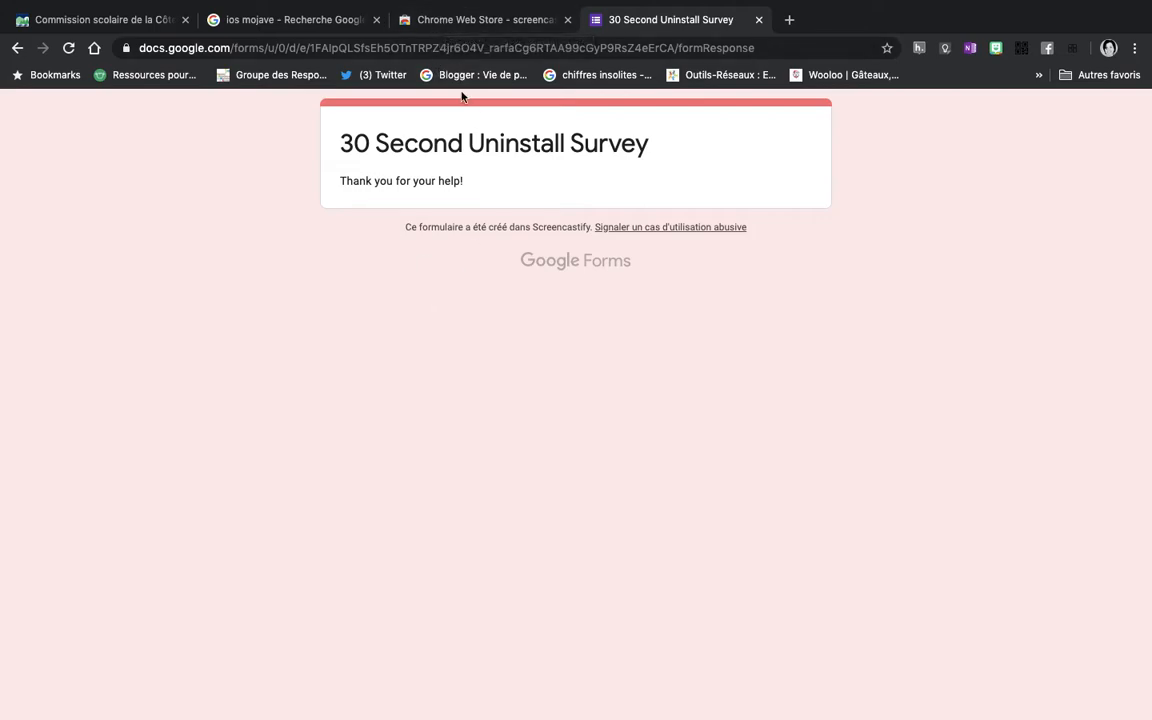
Step: Search the Chrome Web Store extensions for "screencastify"
left_click(459, 25)
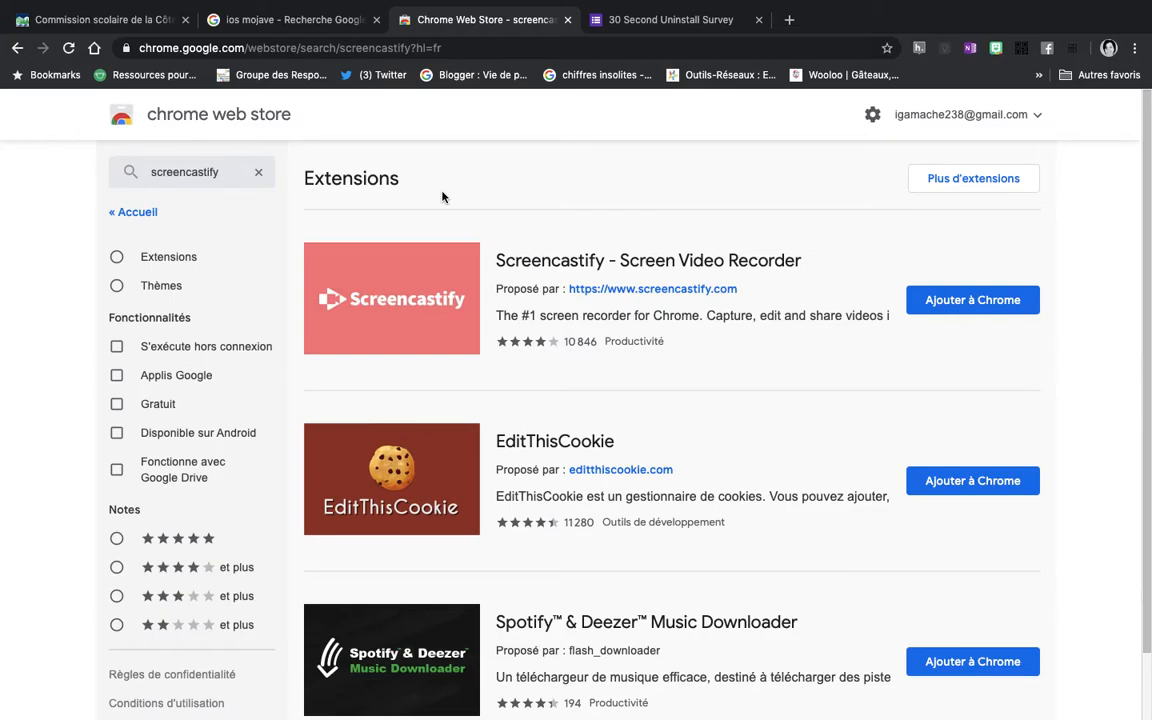
left_click(228, 168)
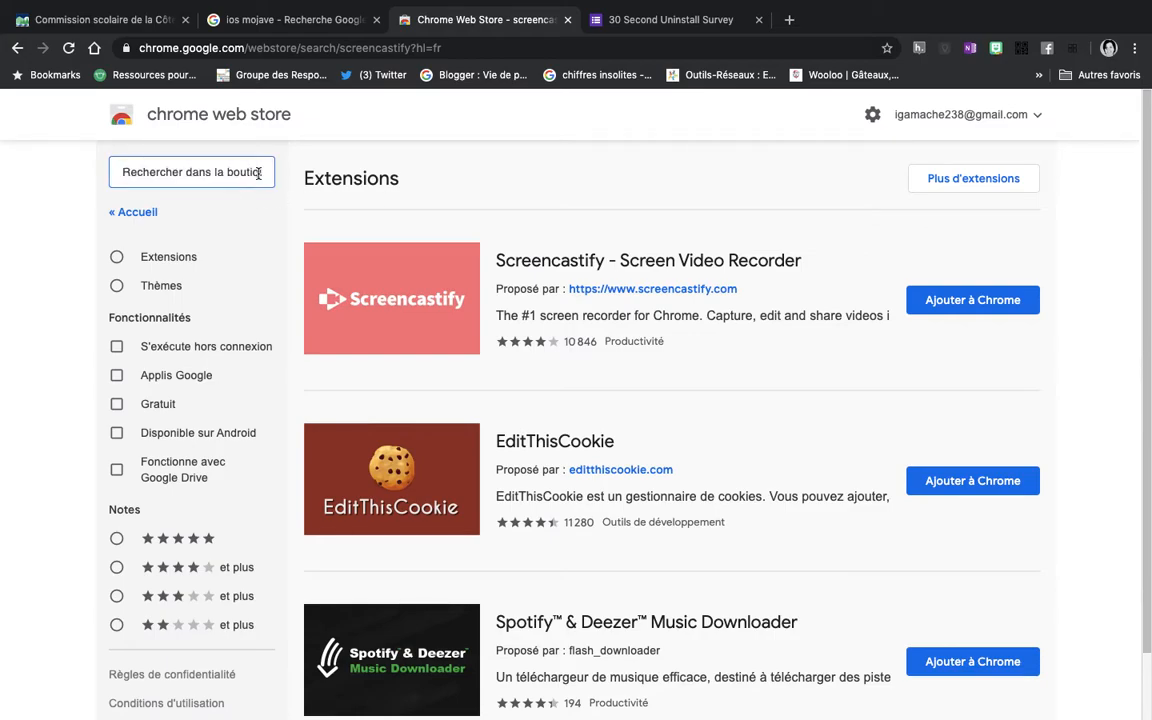
left_click(133, 211)
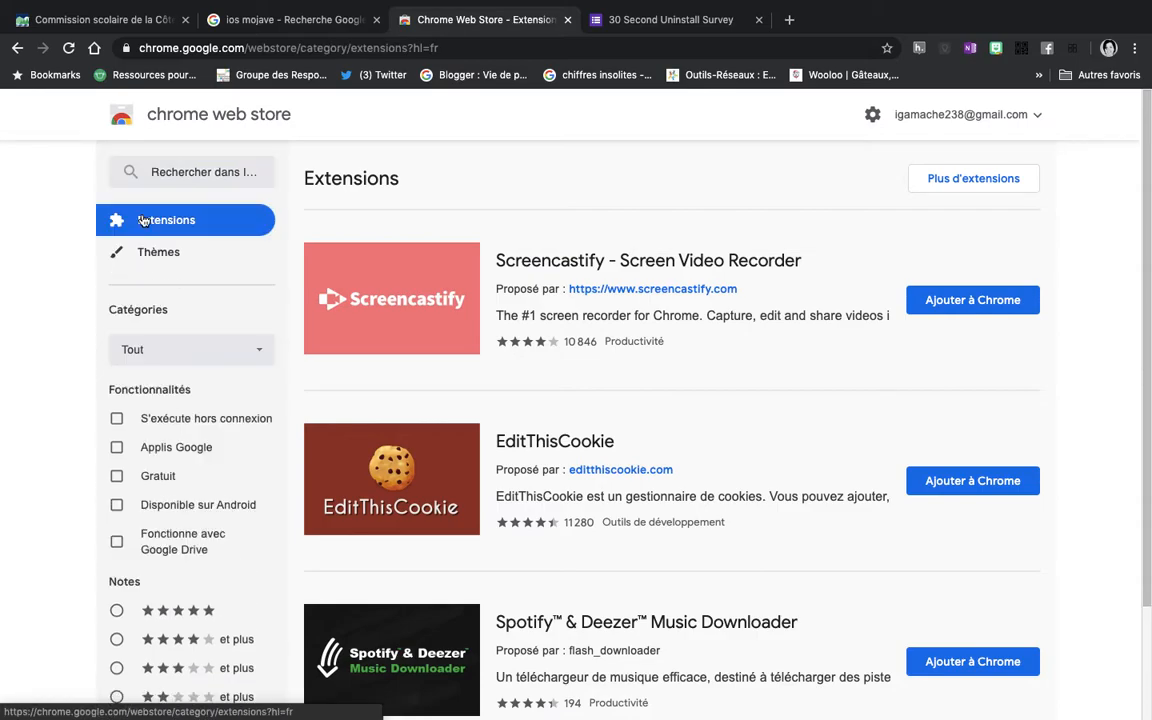
left_click(184, 172)
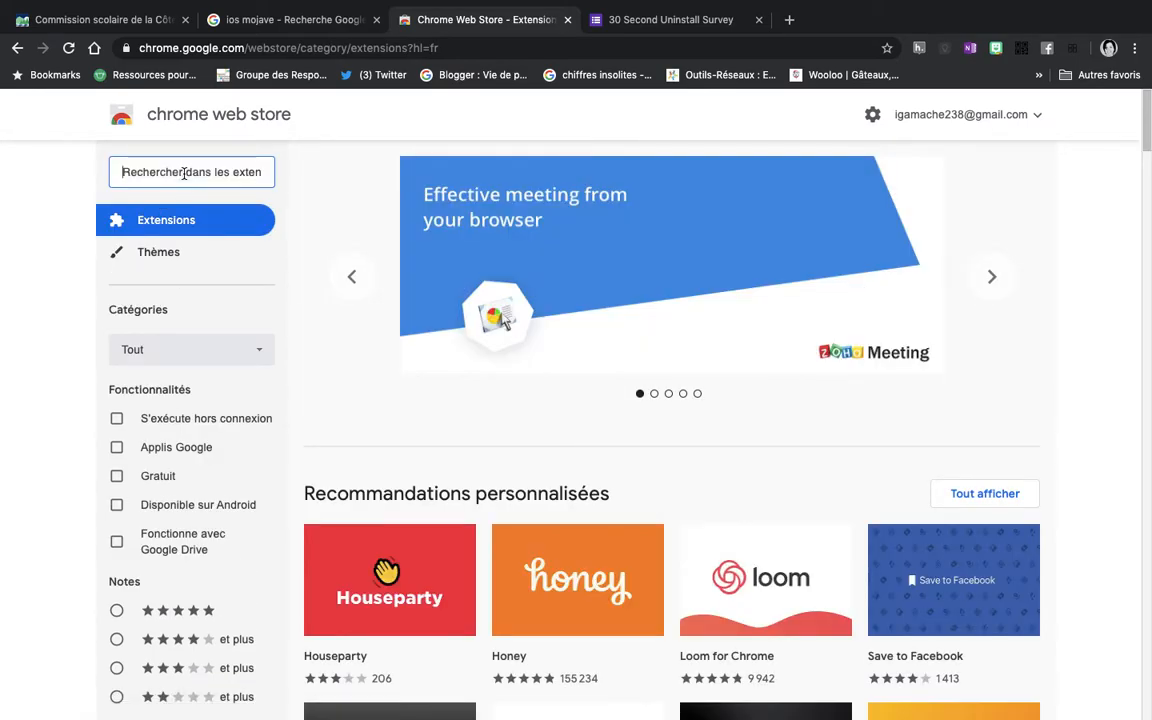
type("sc")
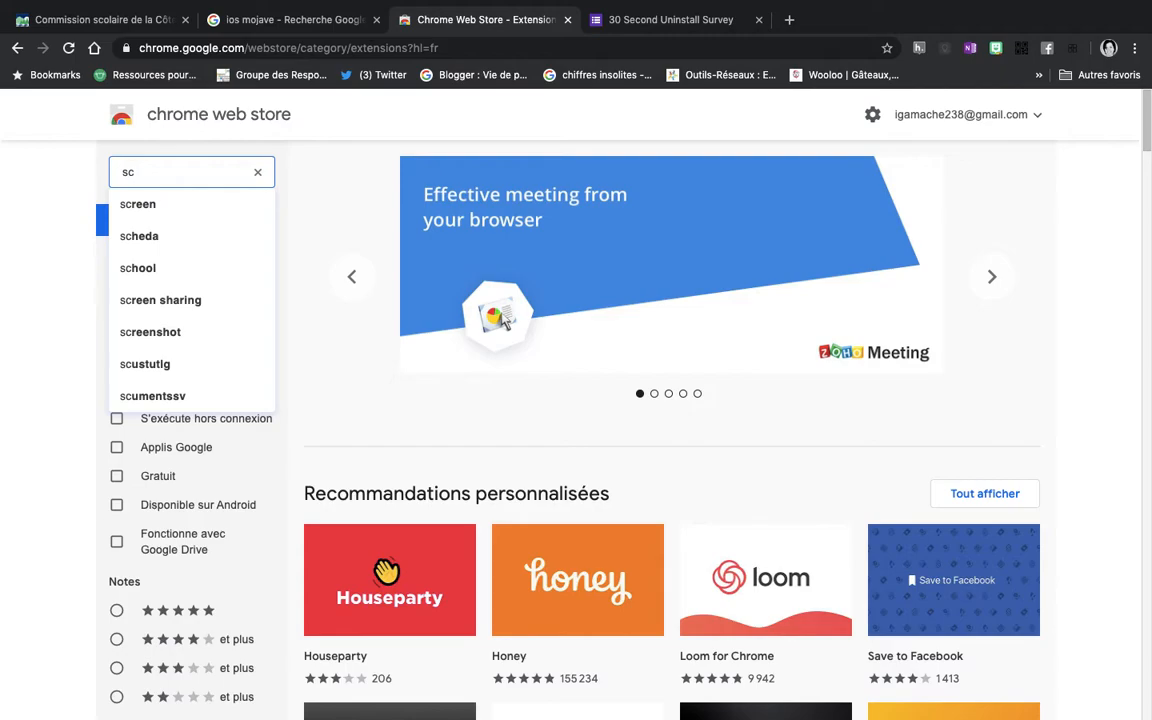
type("reen")
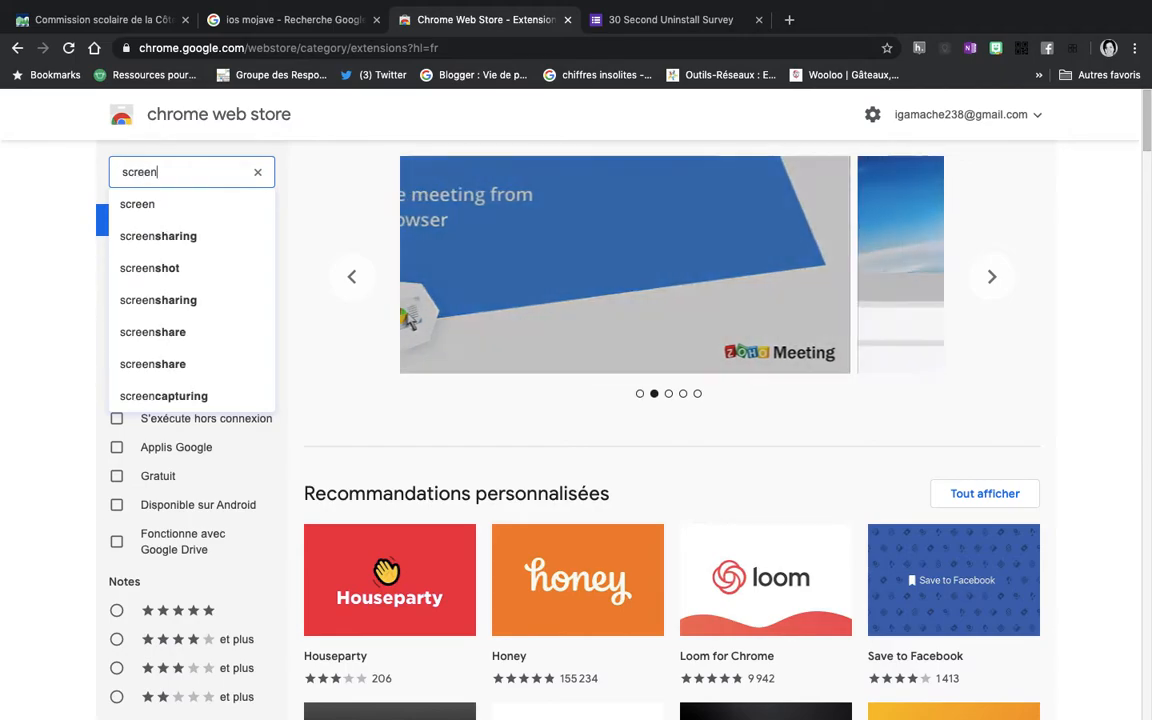
type("castify")
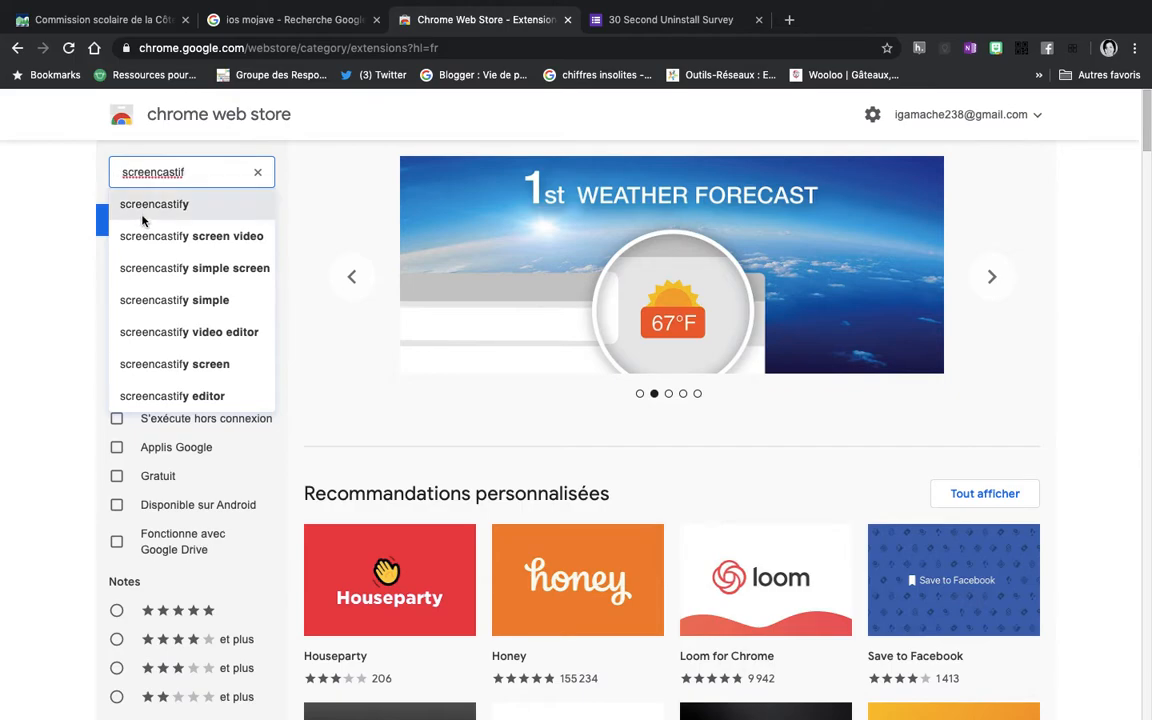
left_click(143, 208)
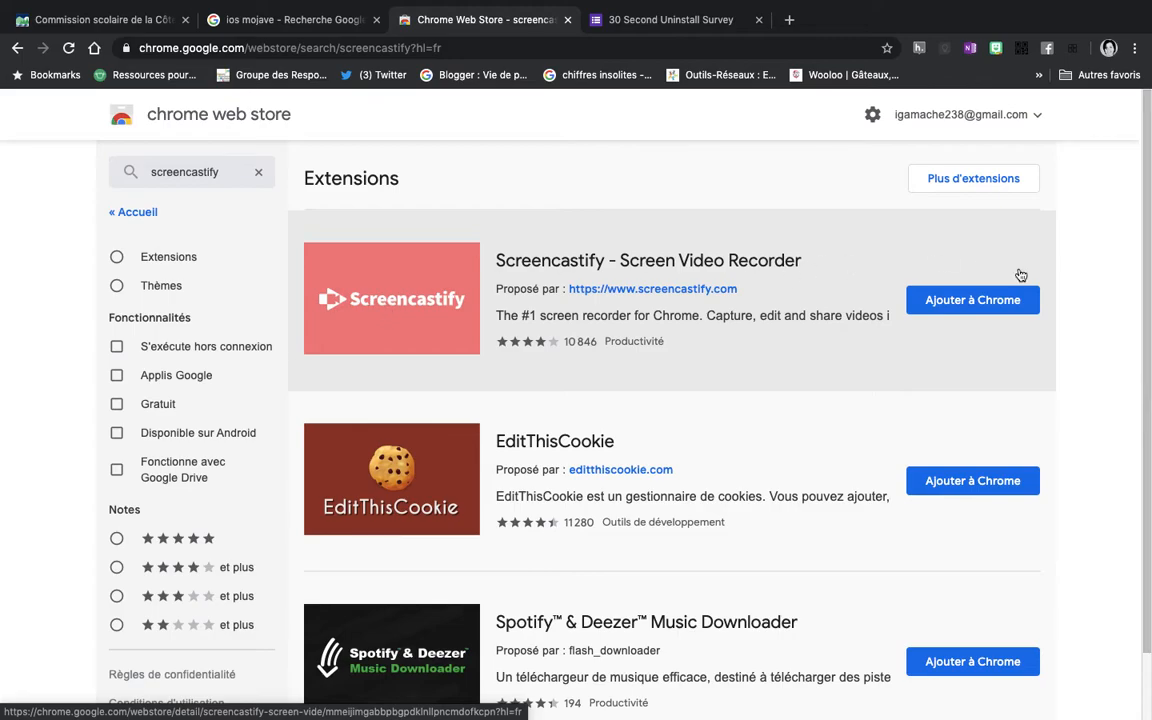
Step: Add the Screencastify - Screen Video Recorder extension to Chrome and sign in to it with Google, keeping automatic saving to Google Drive
left_click(965, 310)
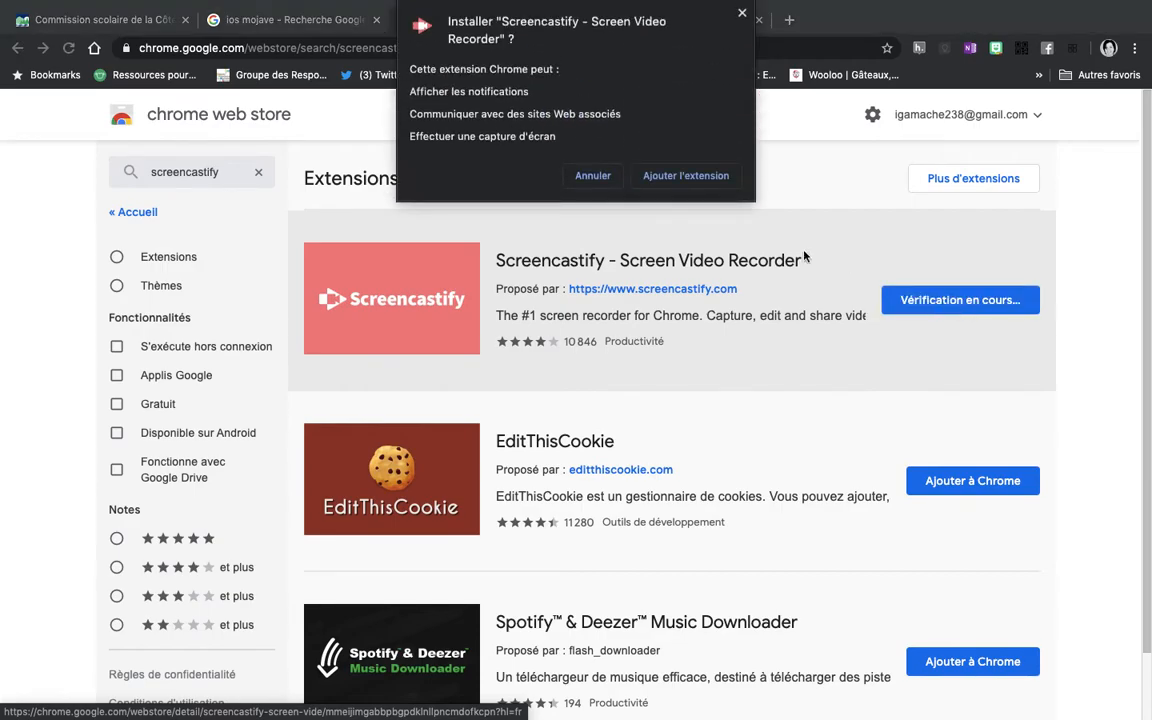
left_click(655, 181)
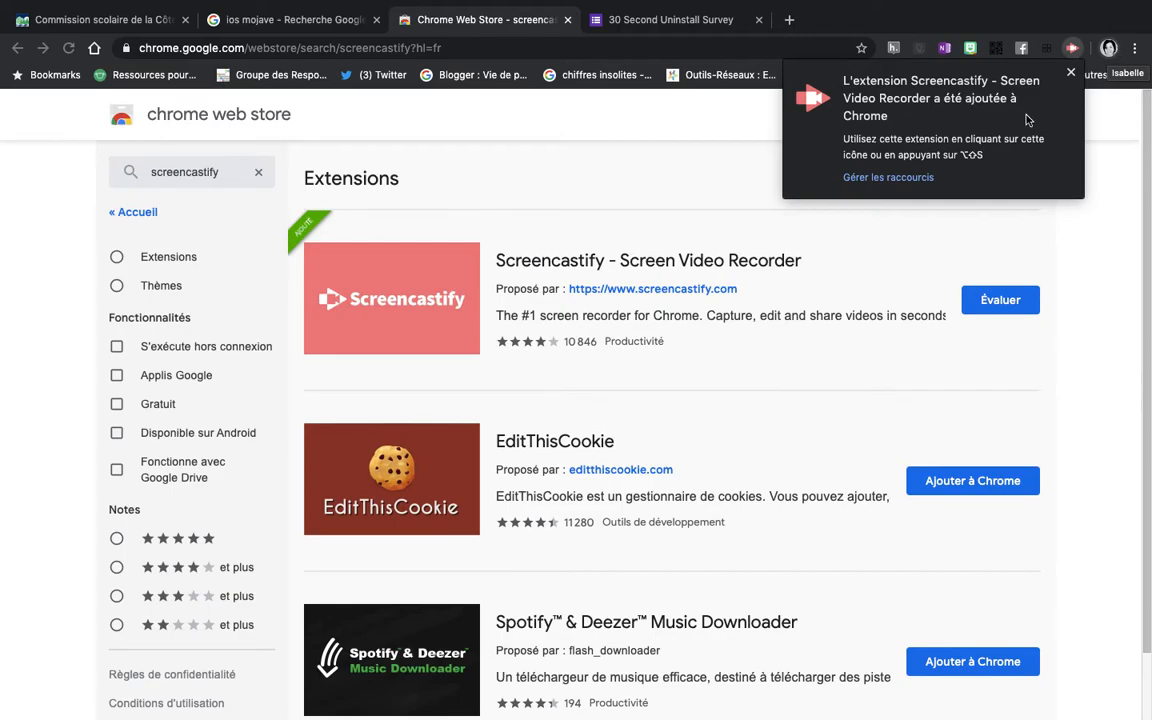
left_click(1071, 48)
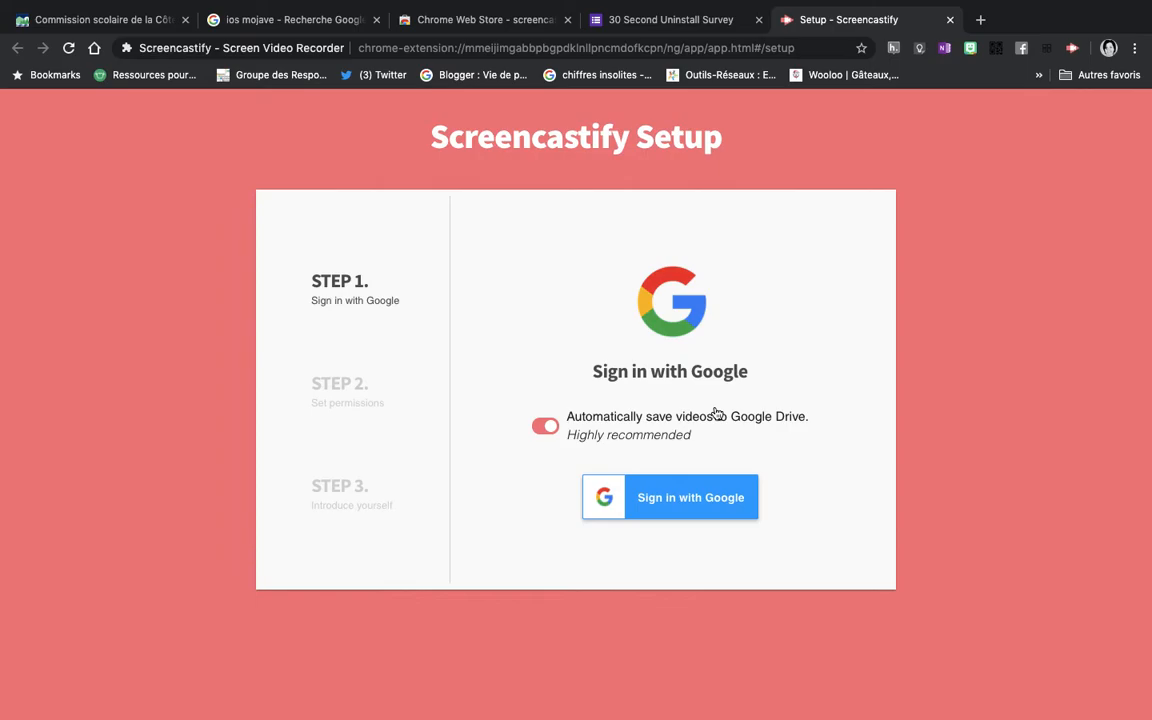
left_click(680, 511)
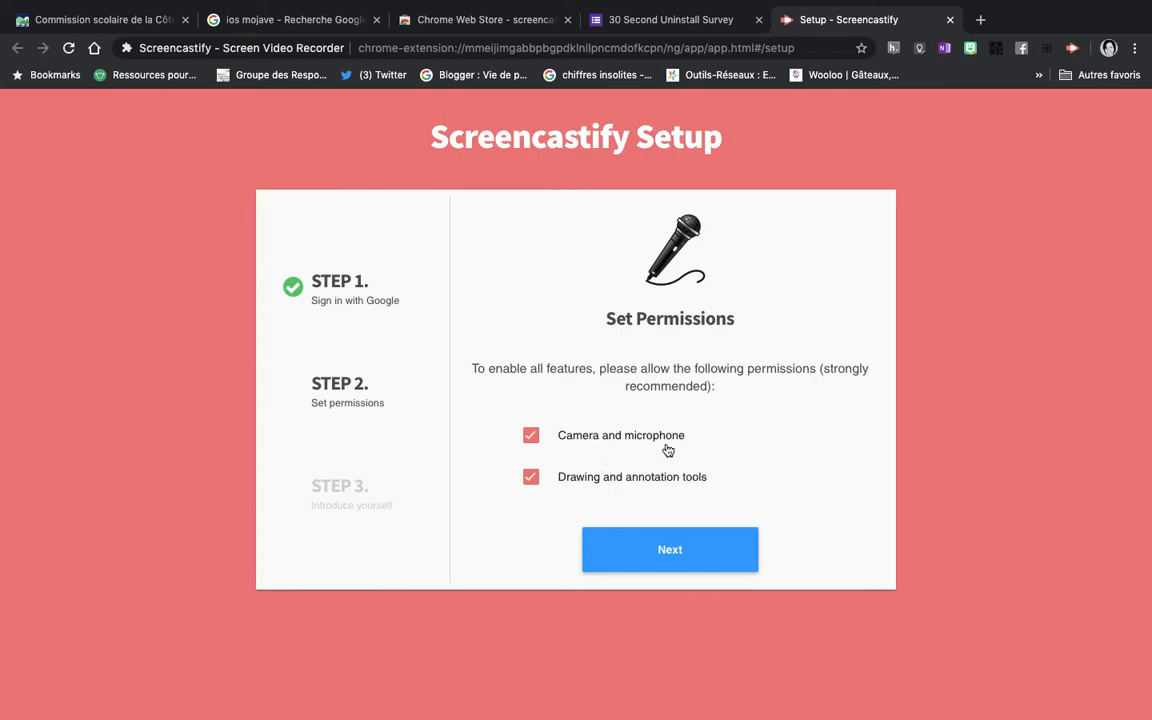
Step: Try to complete the Set Permissions step with both permissions enabled while refusing the extension's additional access to website data
left_click(532, 438)
left_click(532, 438)
left_click(618, 562)
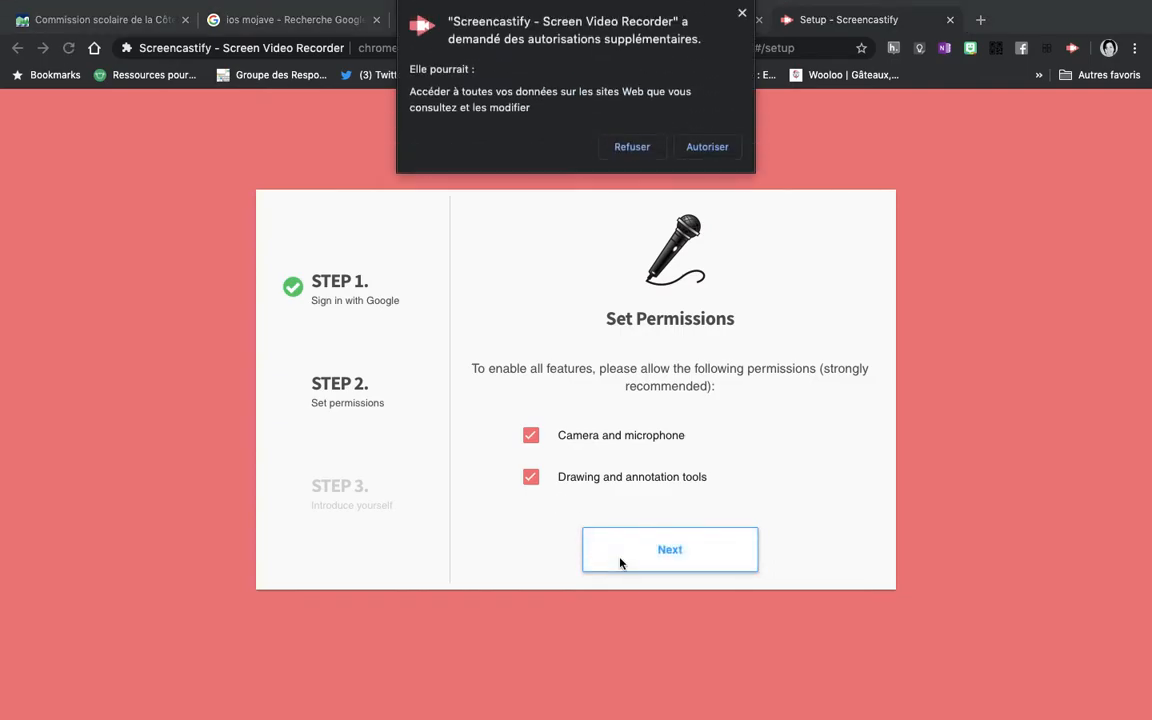
left_click(630, 147)
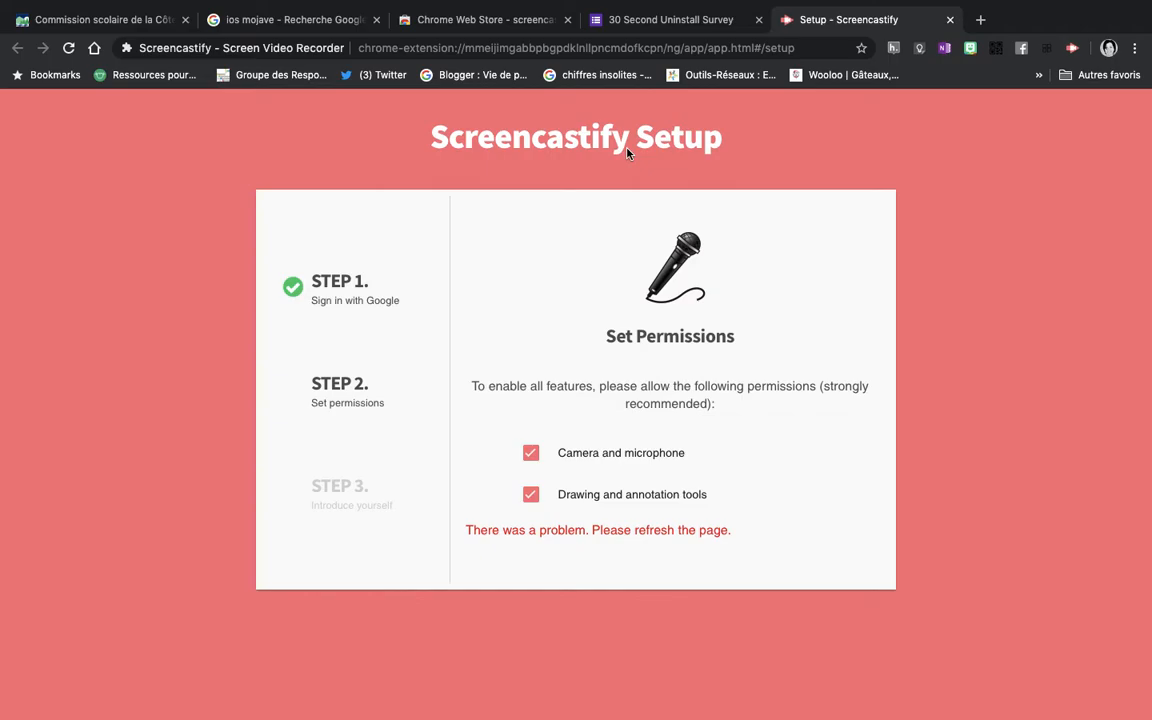
left_click(68, 48)
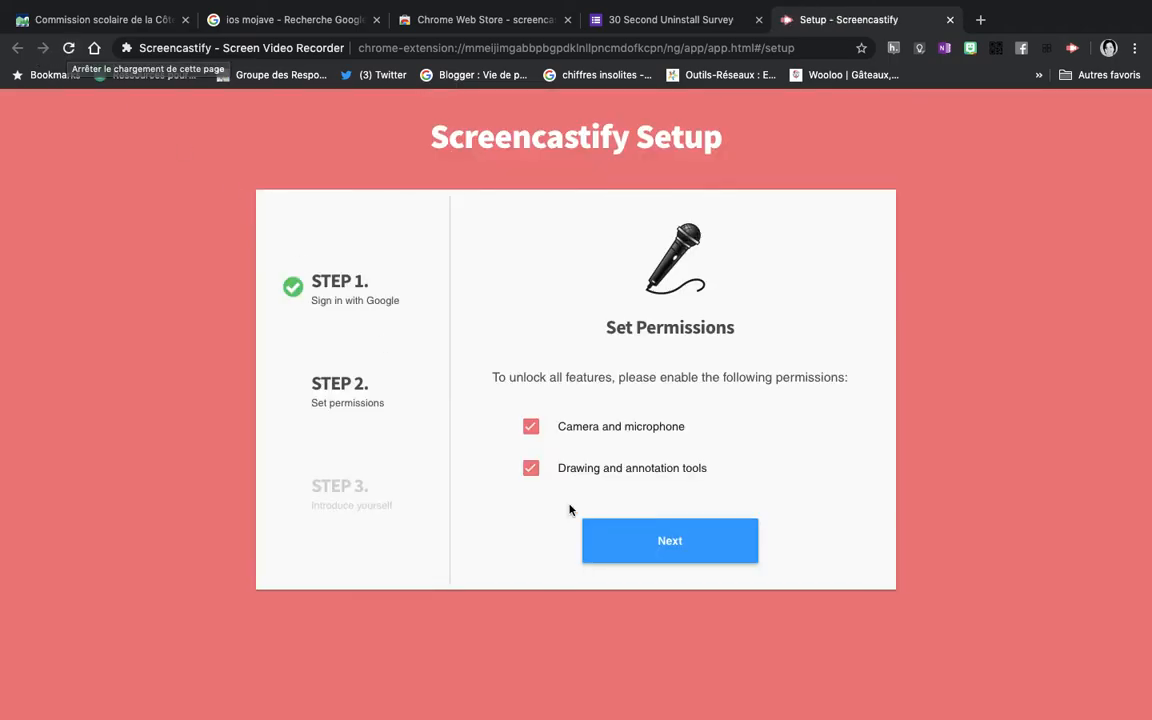
left_click(617, 540)
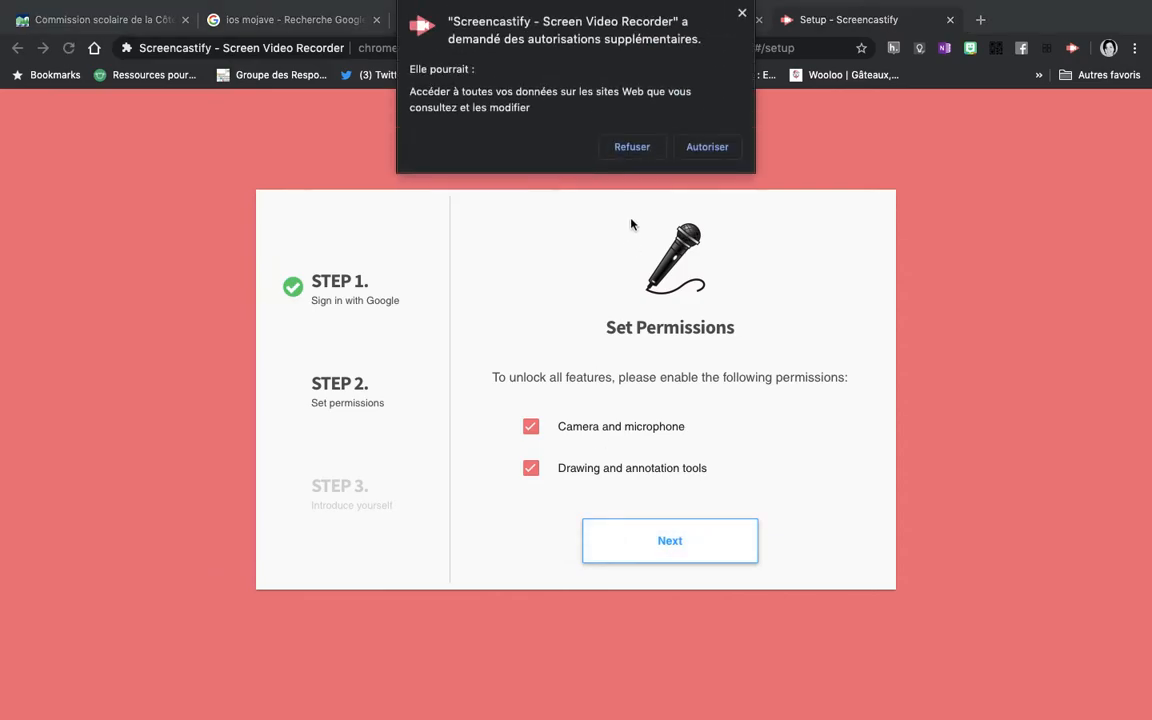
left_click(630, 147)
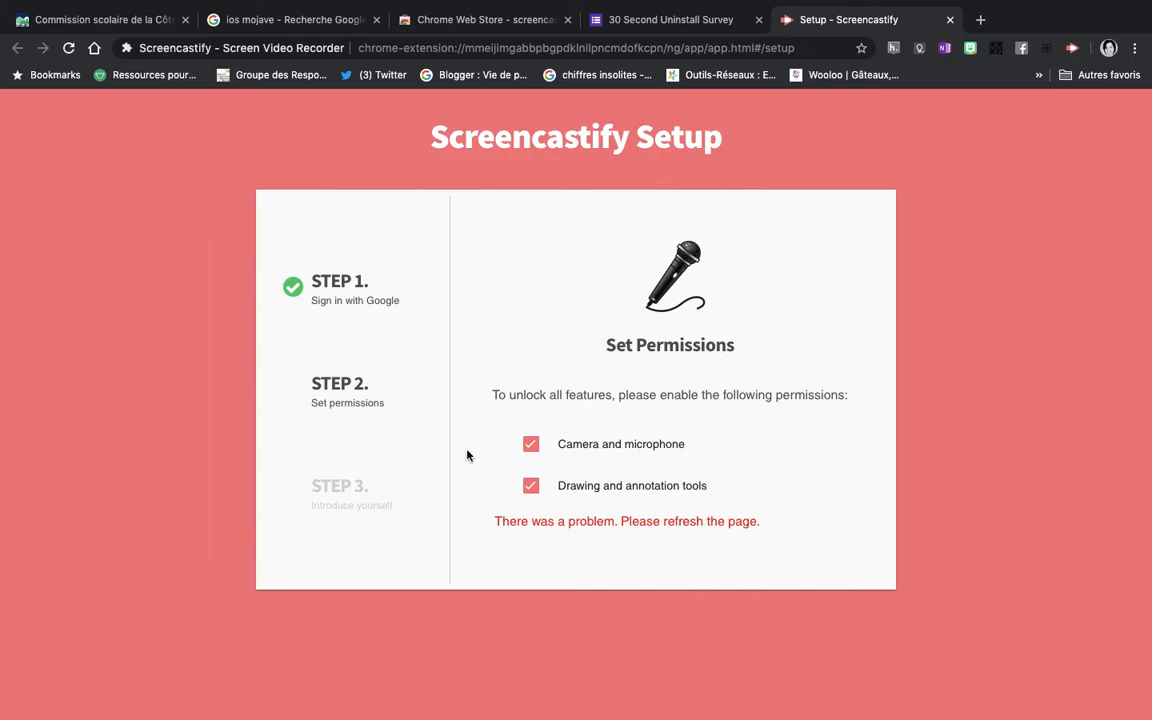
Step: Reload the setup page and complete the Set Permissions step, authorizing the extension's additional access to website data
left_click(67, 49)
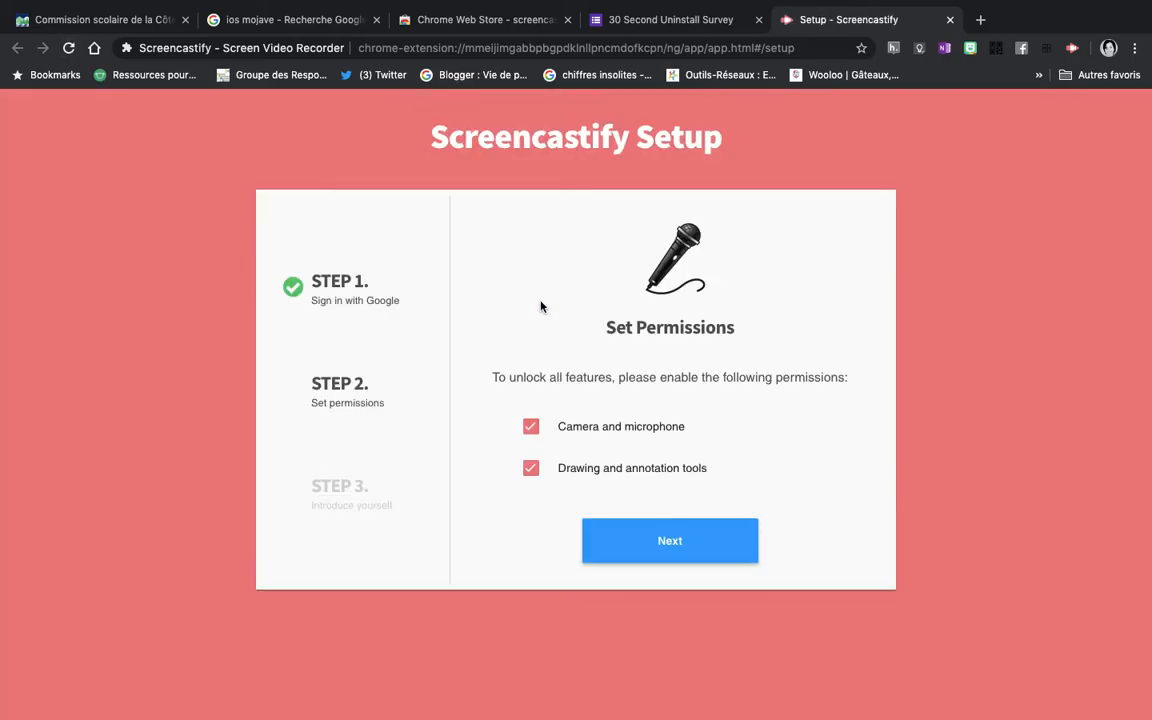
left_click(648, 552)
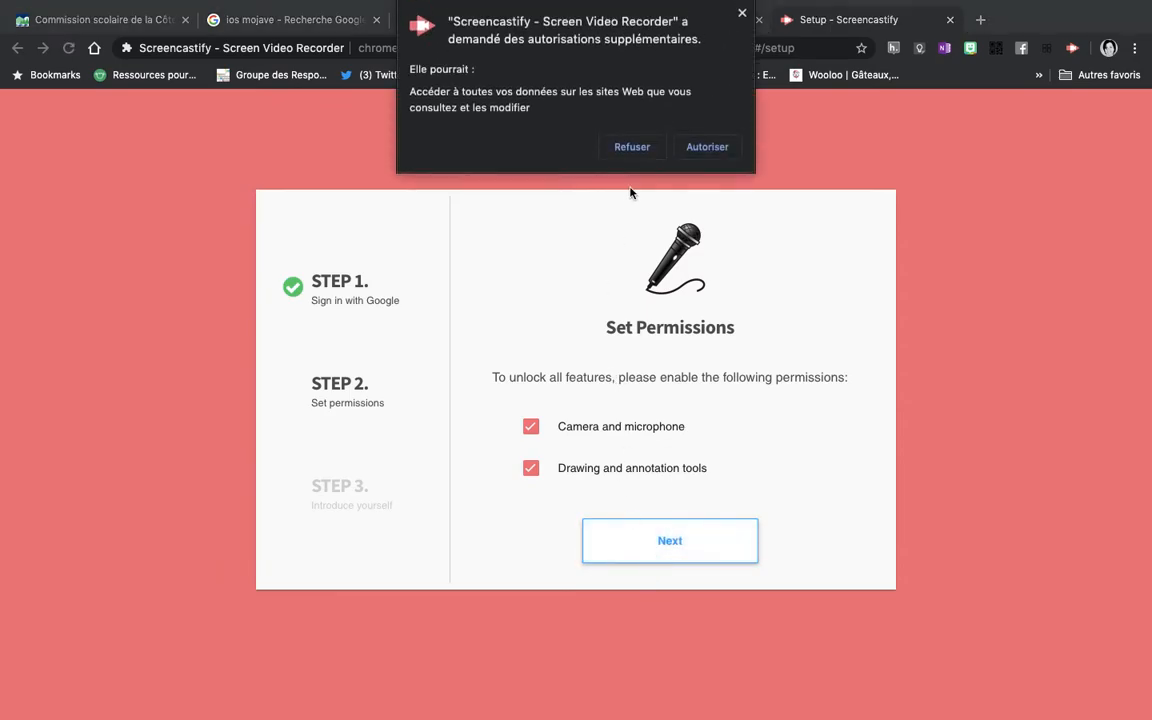
left_click(705, 148)
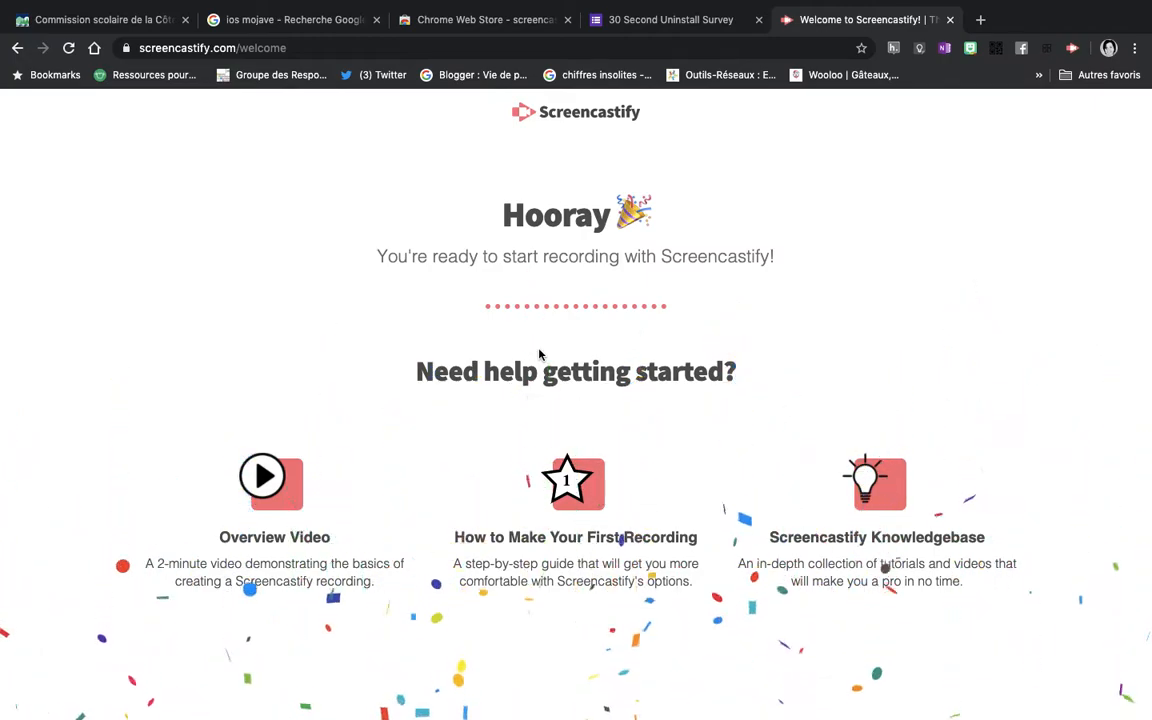
Step: Open the Screencastify recorder, try the Webcam Only and Browser Tab modes, and set the recording mode to Desktop
scroll(574, 412, "down", 3)
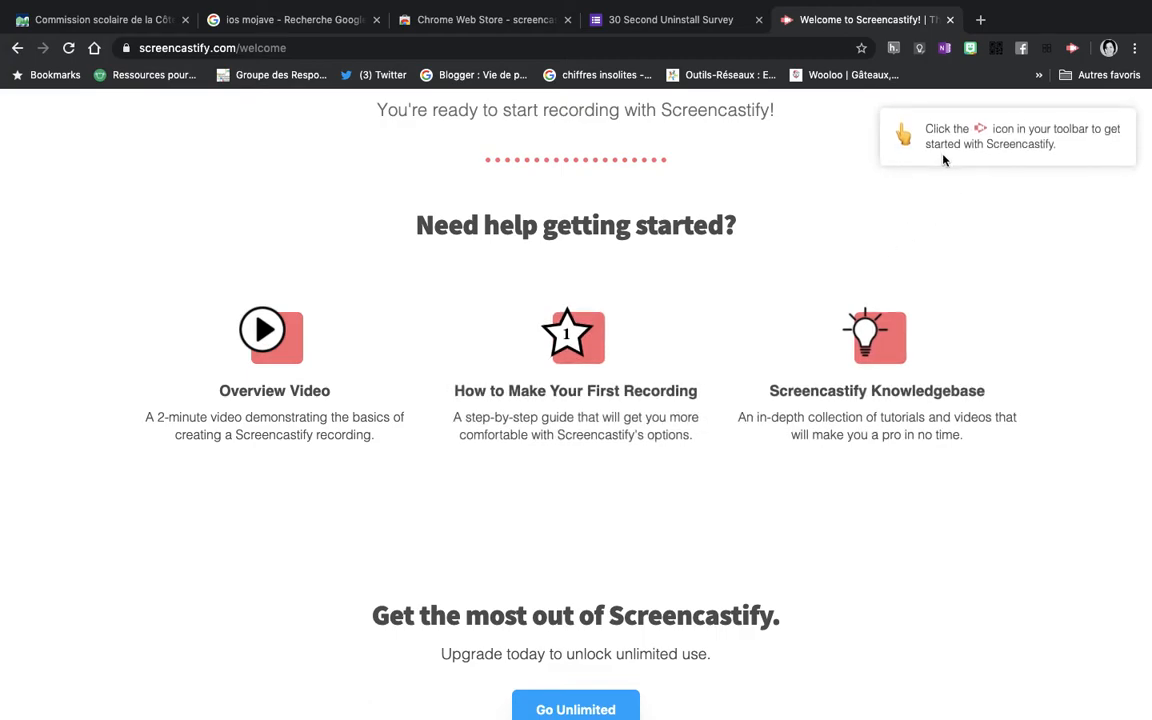
left_click(1073, 50)
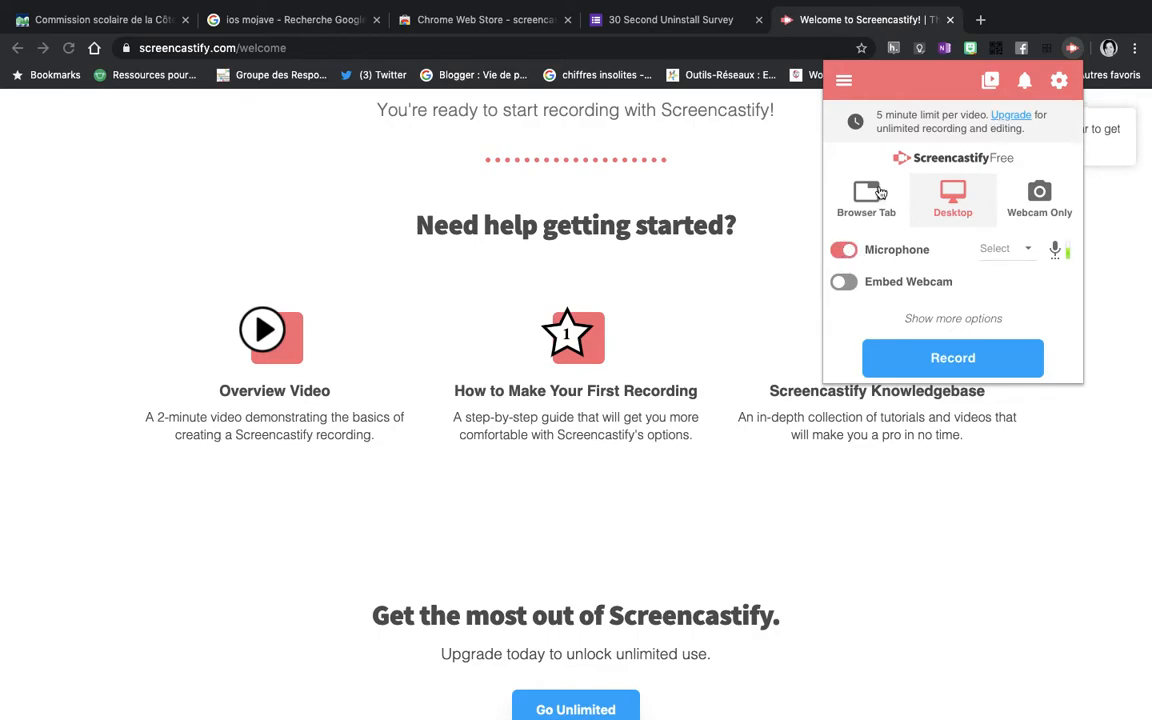
left_click(1046, 204)
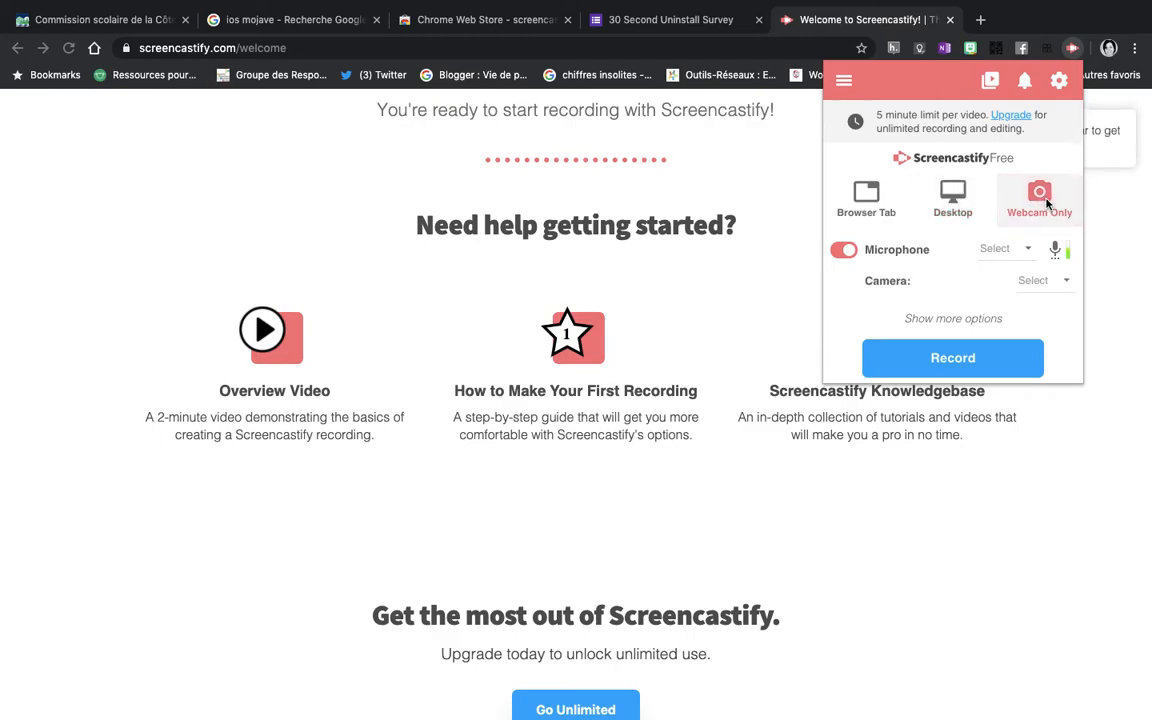
left_click(871, 209)
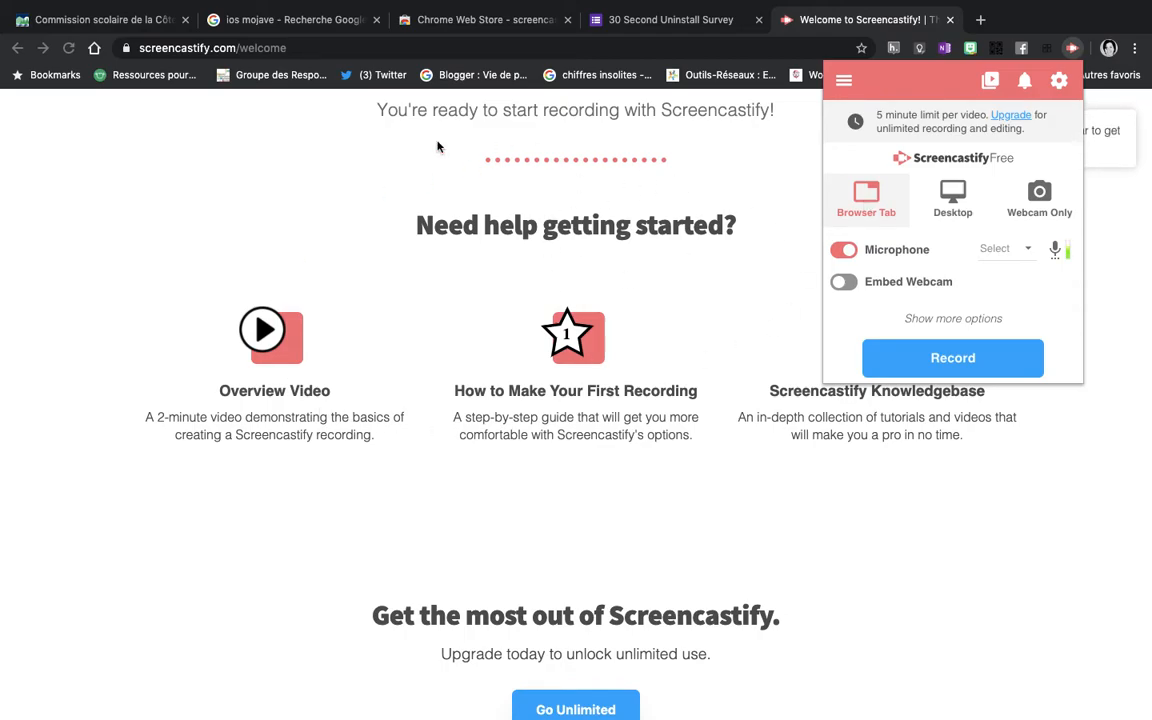
right_click(950, 206)
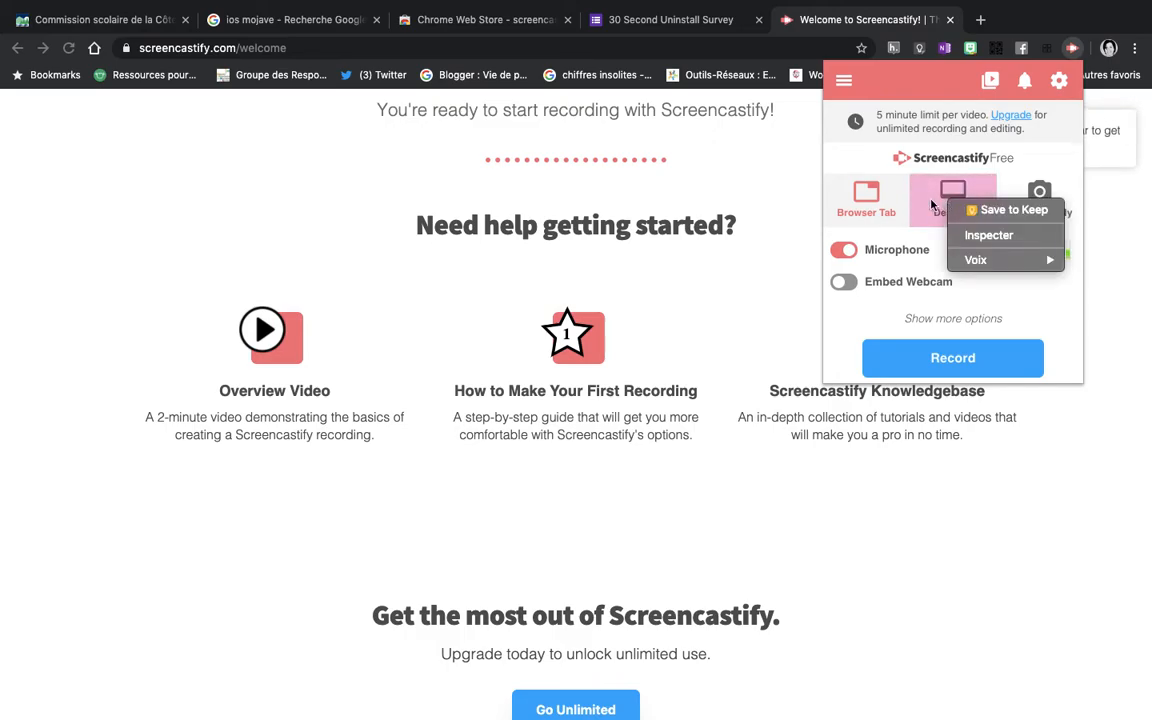
key("Escape")
left_click(947, 208)
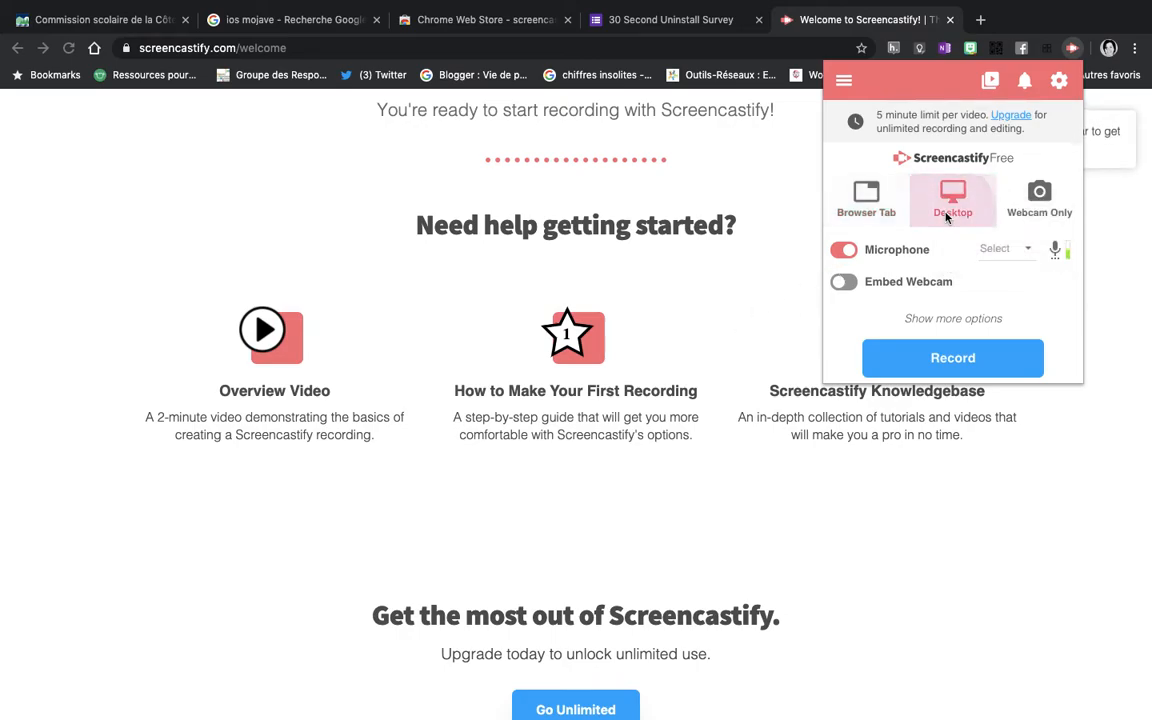
Step: Check which microphones are available for the recording without choosing one
right_click(1029, 250)
key("Escape")
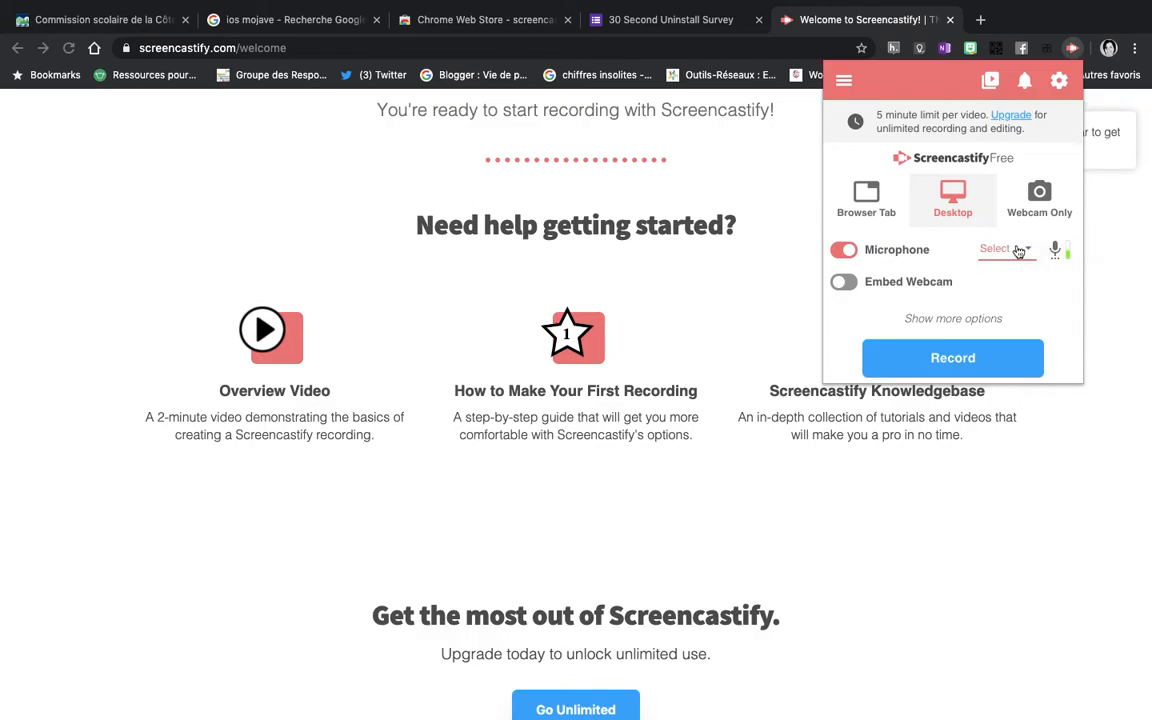
left_click(966, 258)
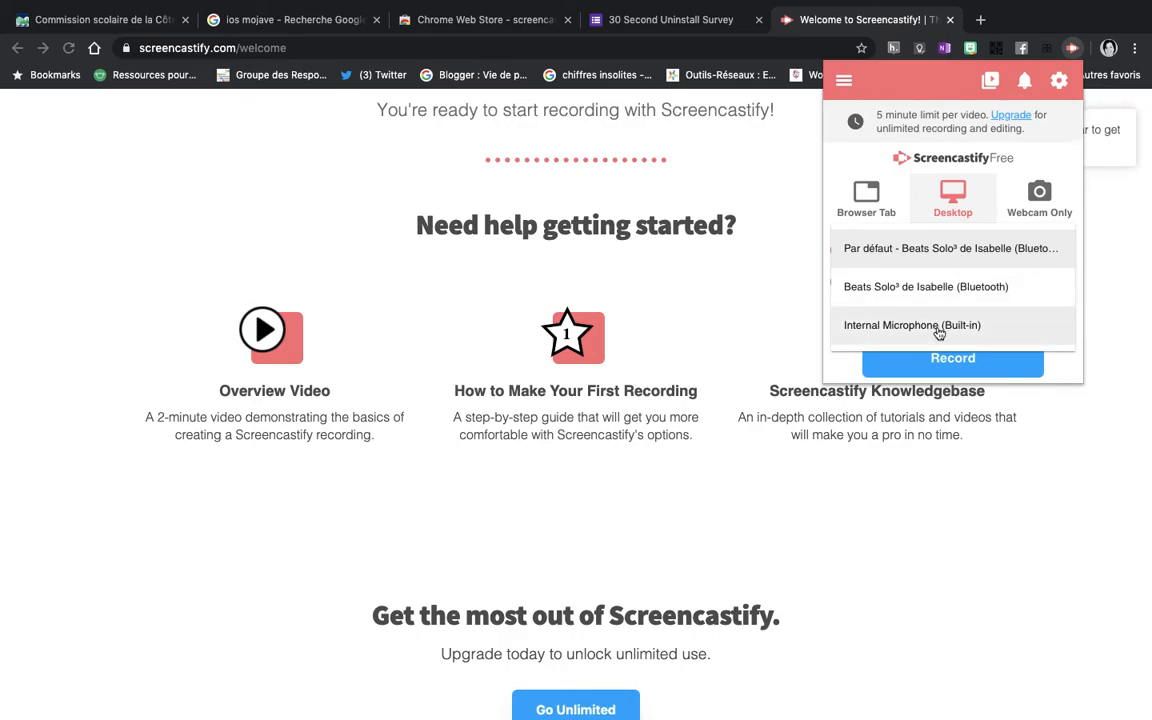
left_click(774, 304)
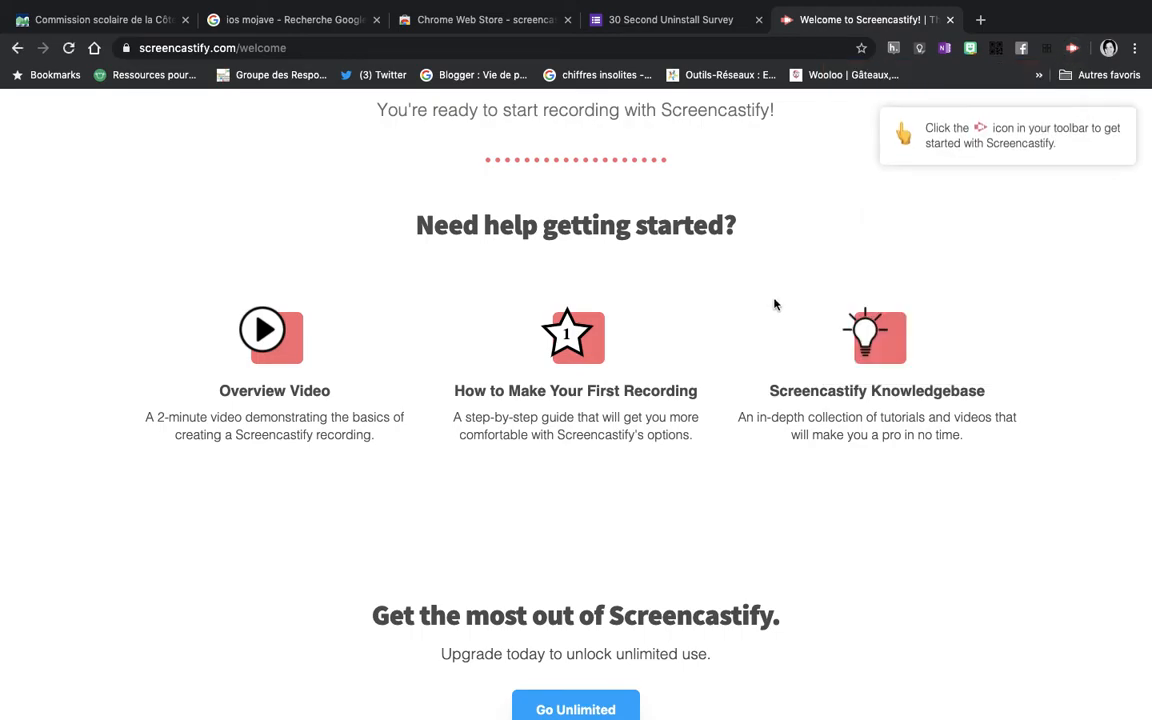
Step: Start a Desktop recording with Screencastify, sharing the entire screen
left_click(1071, 48)
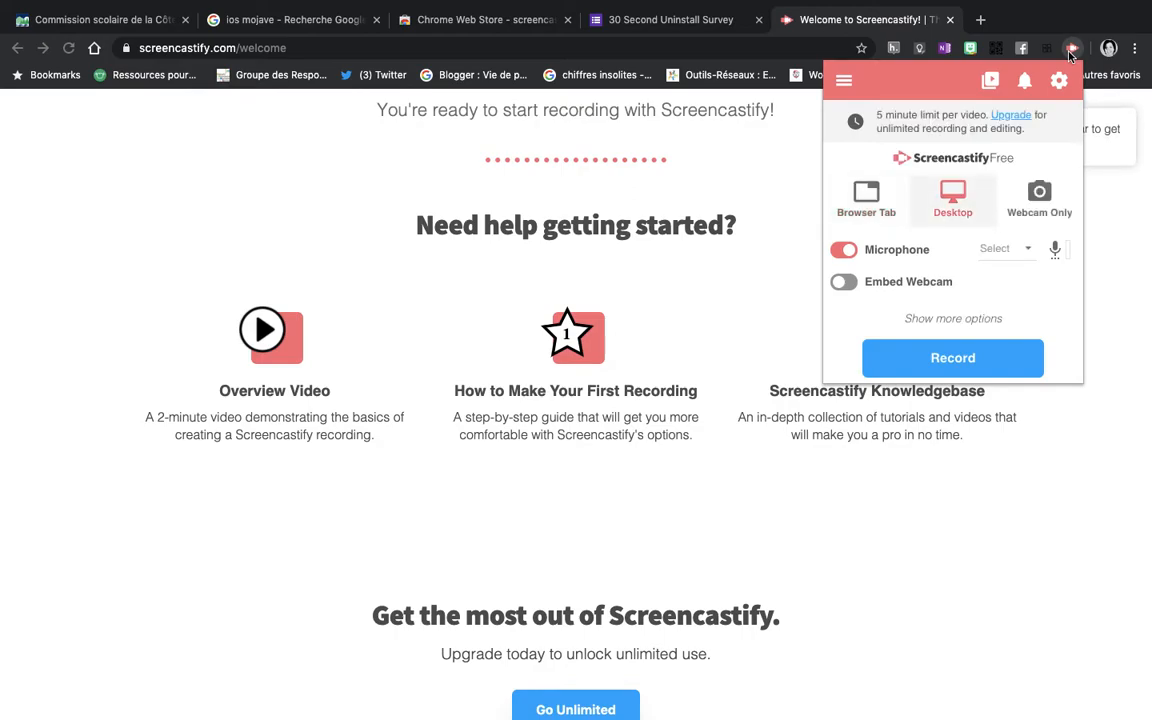
right_click(984, 359)
left_click(938, 366)
left_click(958, 360)
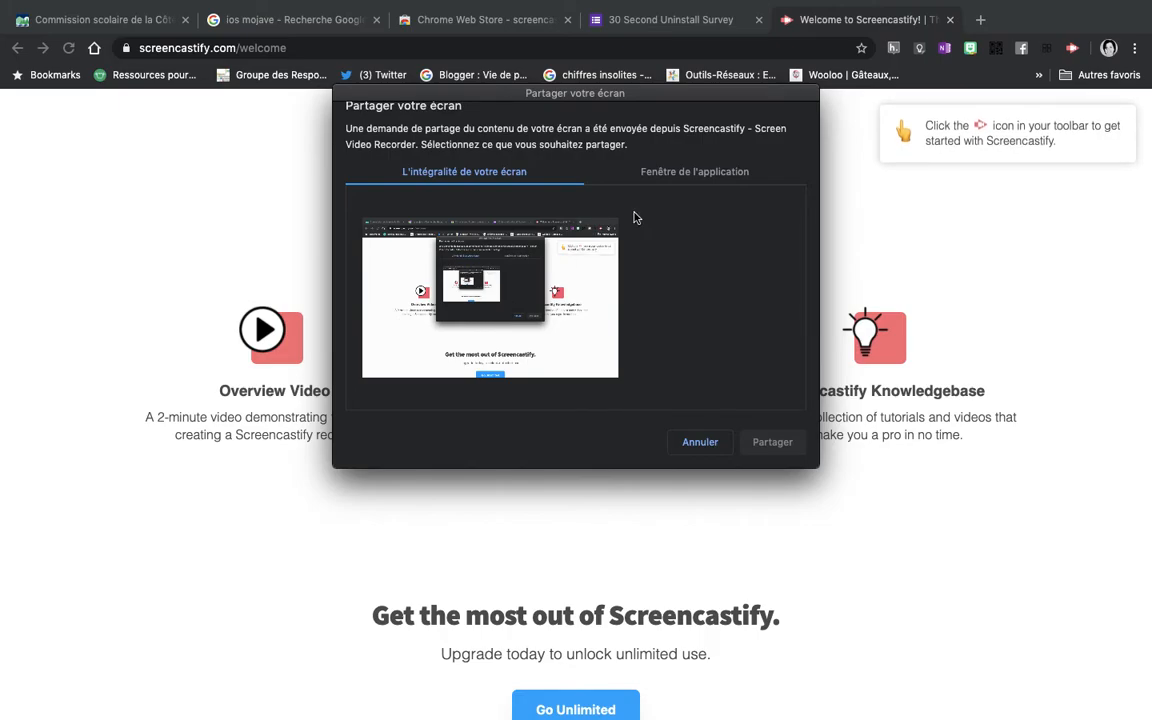
left_click(692, 175)
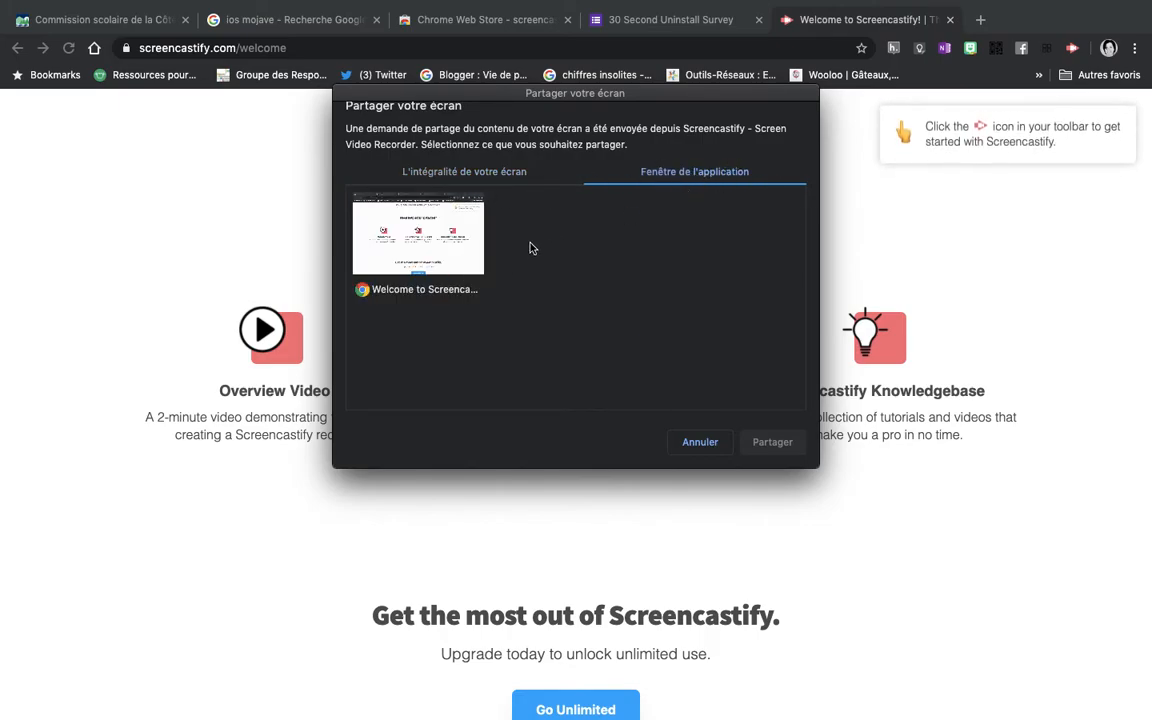
left_click(514, 175)
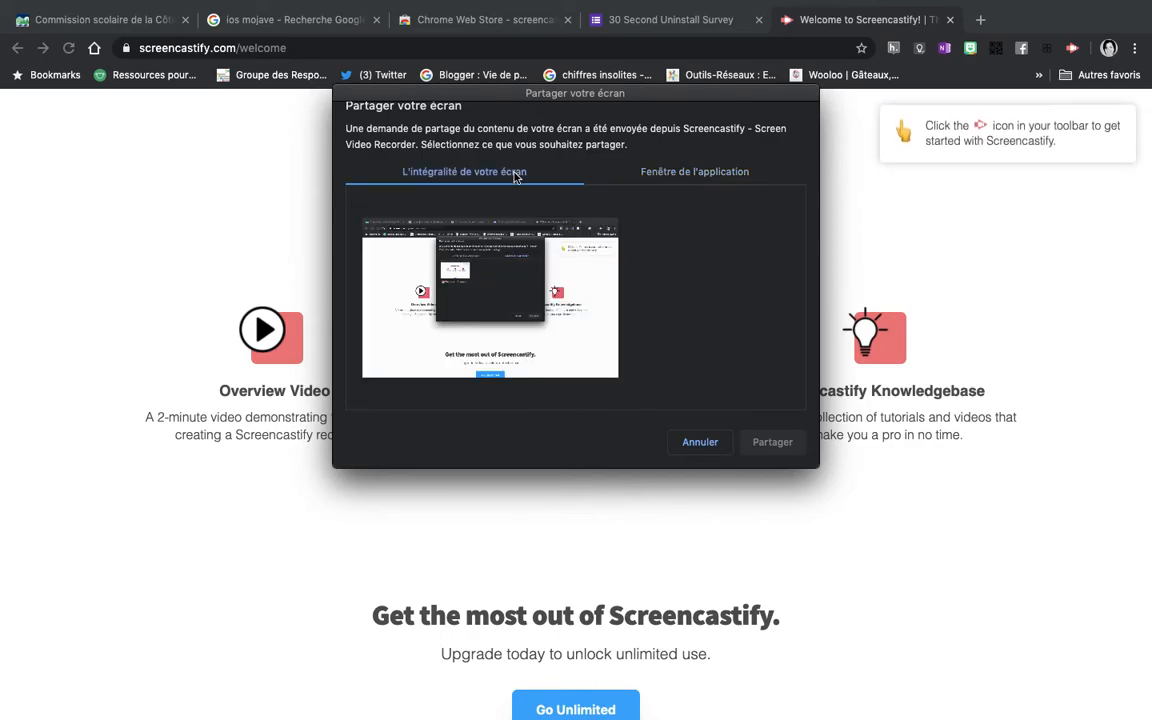
left_click(516, 348)
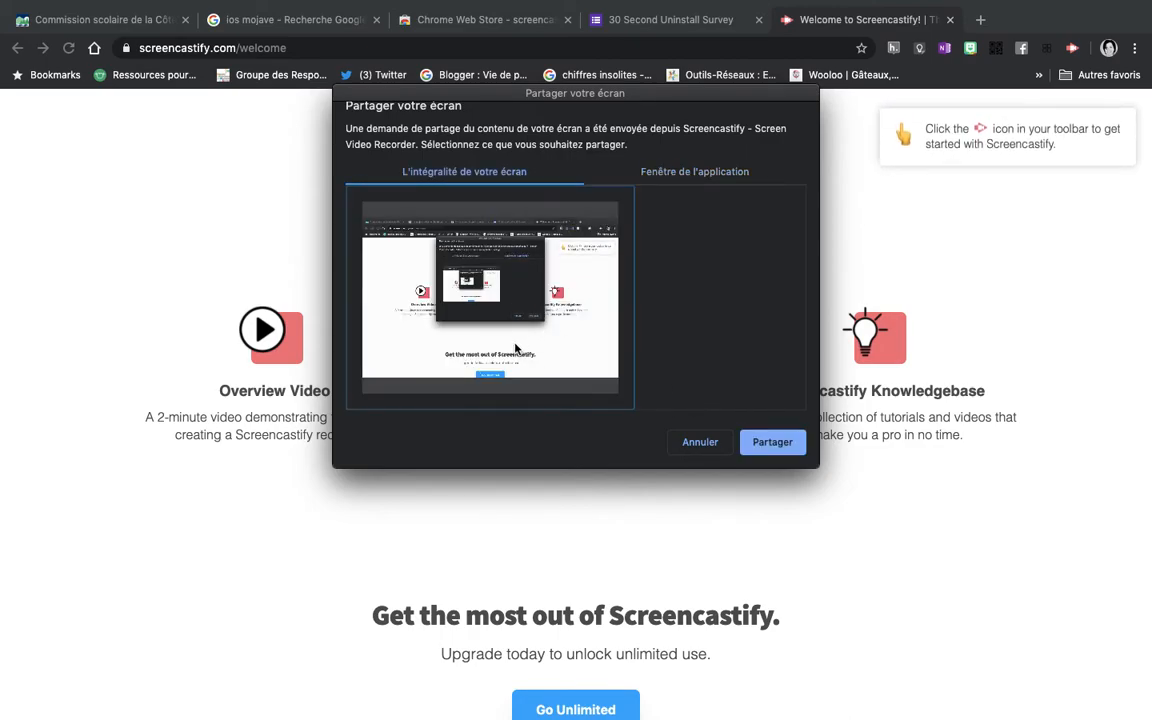
left_click(795, 443)
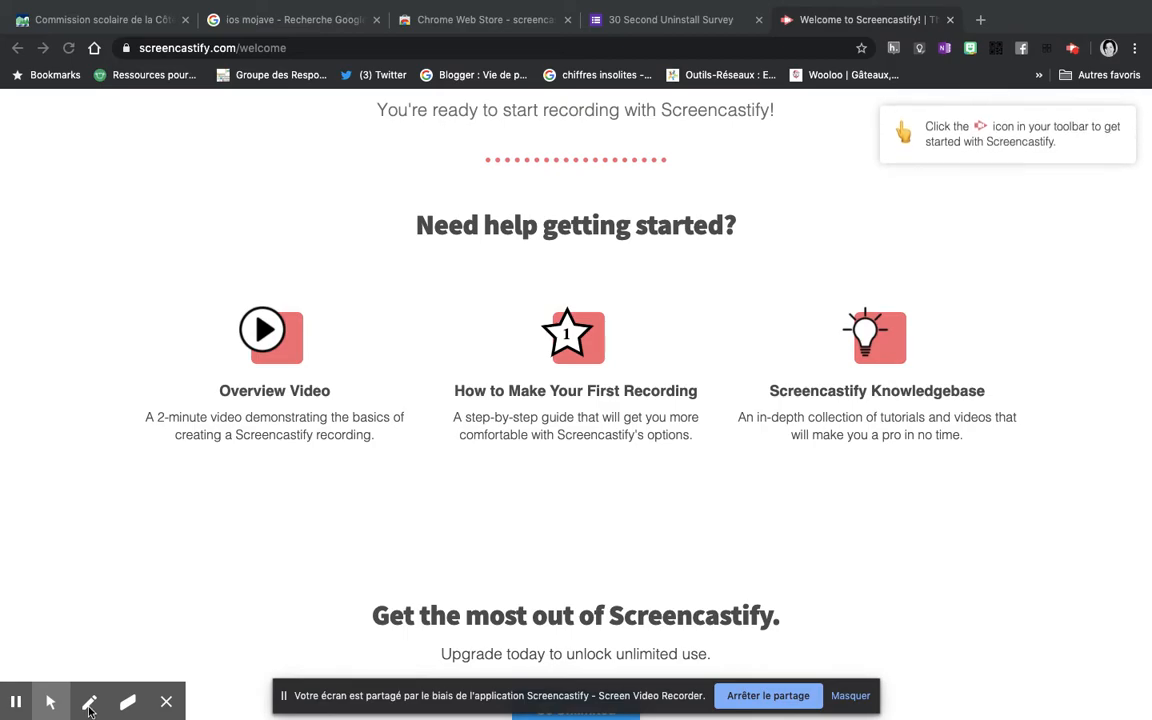
Step: Annotate the page being recorded with a freehand blue pen line above Overview Video, and erase it
left_click(89, 706)
left_click_drag(19, 663, 114, 667)
mouse_move(72, 245)
left_mouse_down()
mouse_move(75, 268)
mouse_move(140, 238)
mouse_move(233, 245)
mouse_move(258, 268)
left_mouse_up()
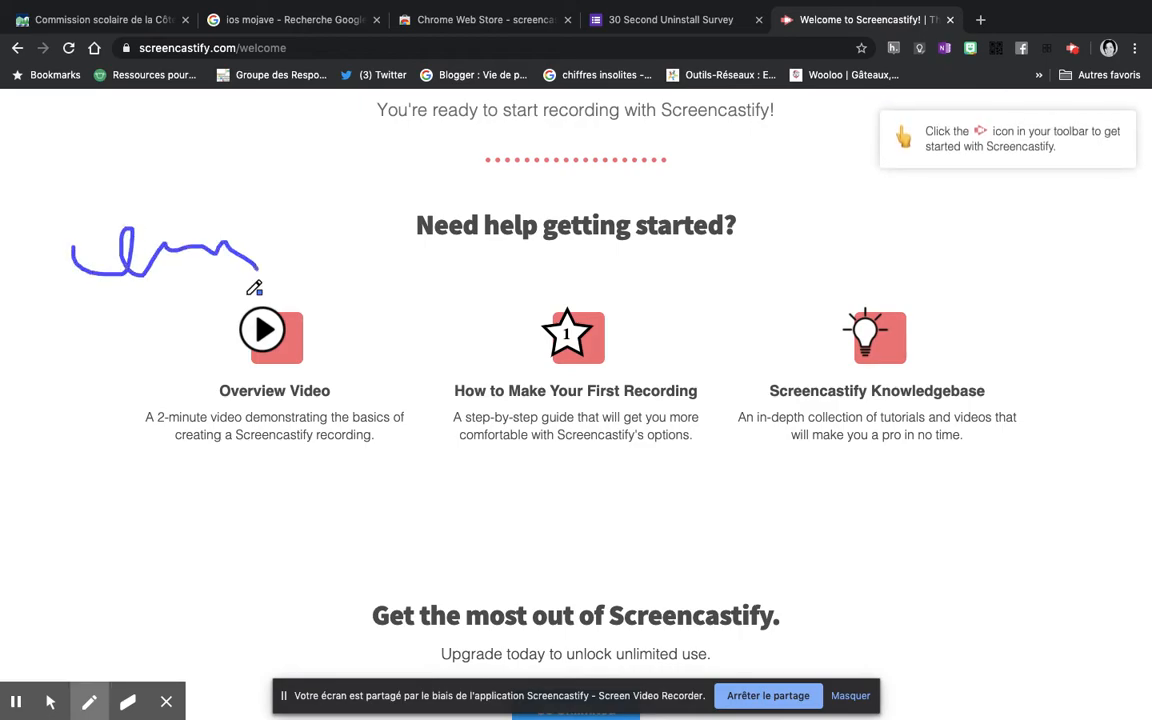
left_click(127, 702)
mouse_move(135, 272)
left_mouse_down()
mouse_move(110, 240)
mouse_move(136, 210)
mouse_move(116, 297)
mouse_move(127, 250)
mouse_move(247, 262)
left_mouse_up()
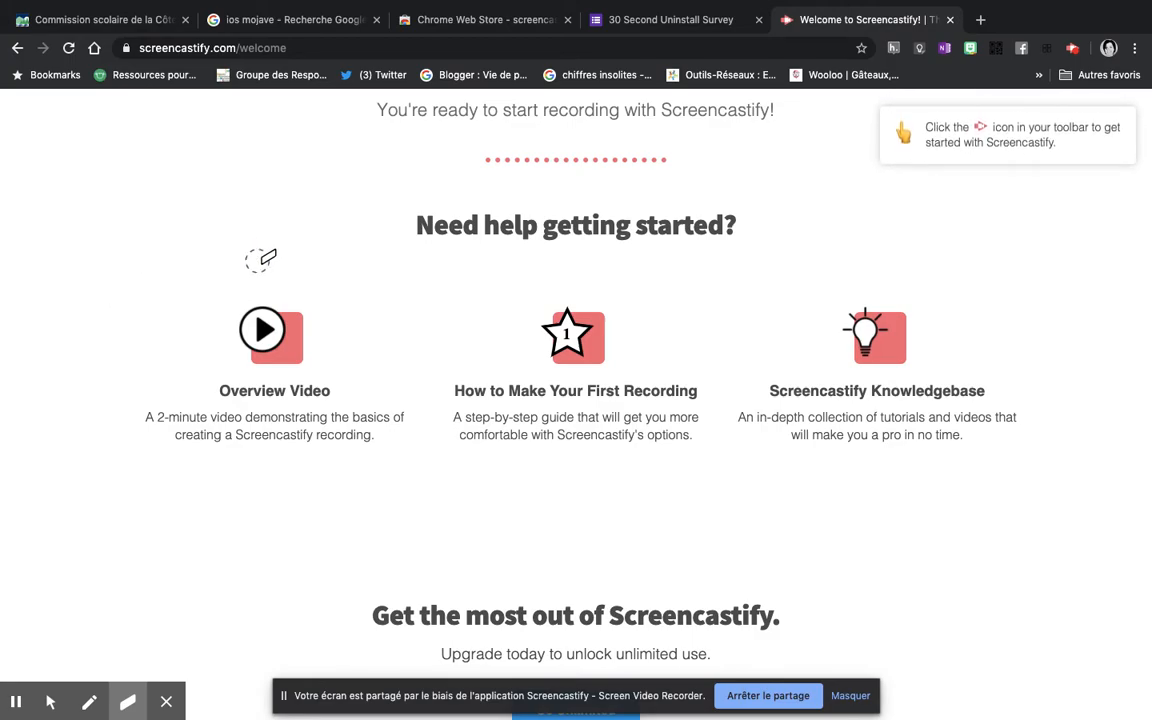
left_click_drag(257, 258, 260, 266)
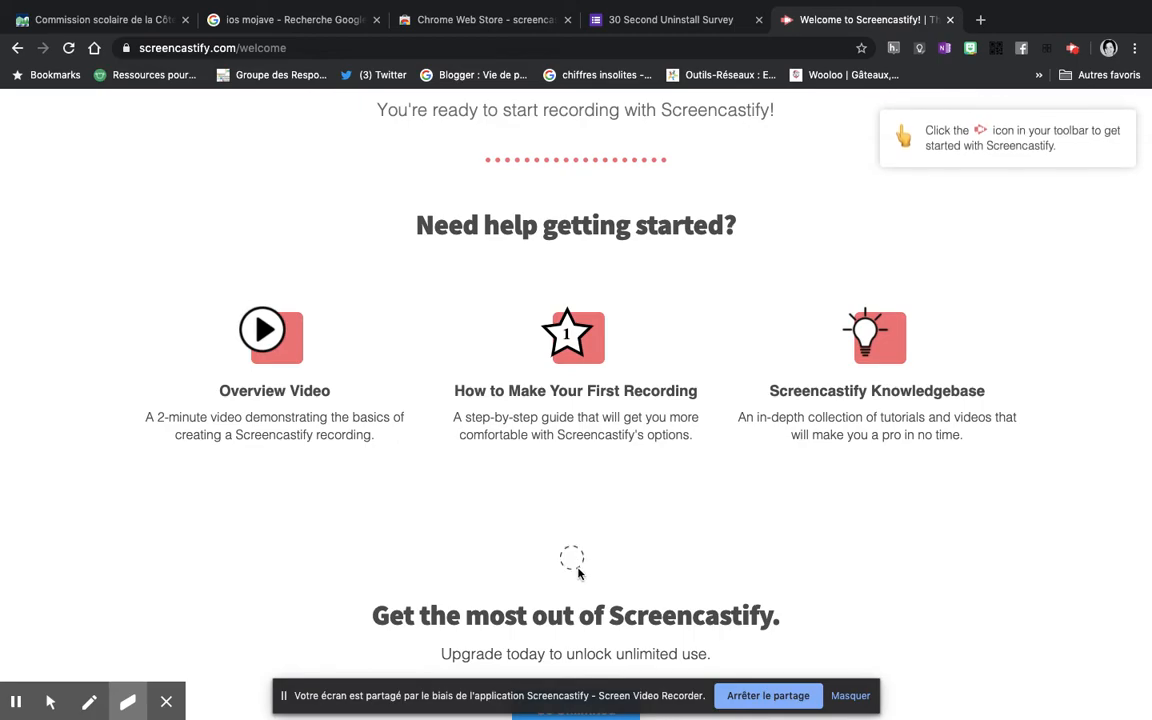
Step: Stop sharing the screen to end the recording, and go through the whole six-part Video Page tour
left_click(745, 698)
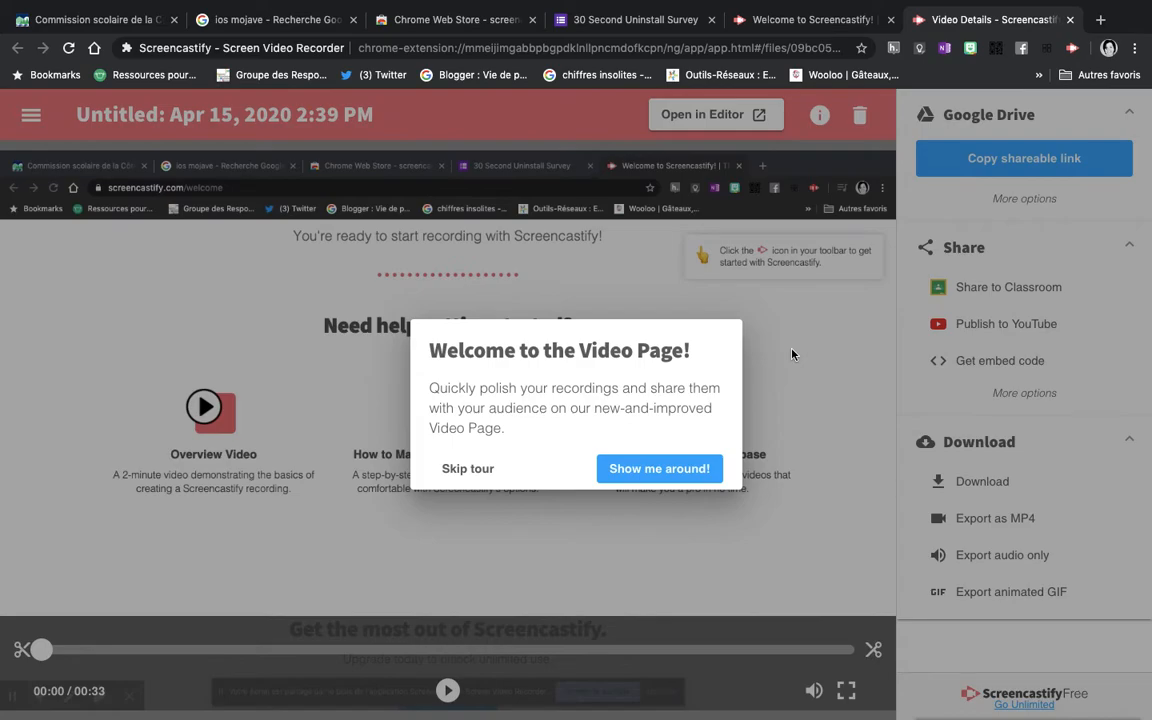
left_click(674, 483)
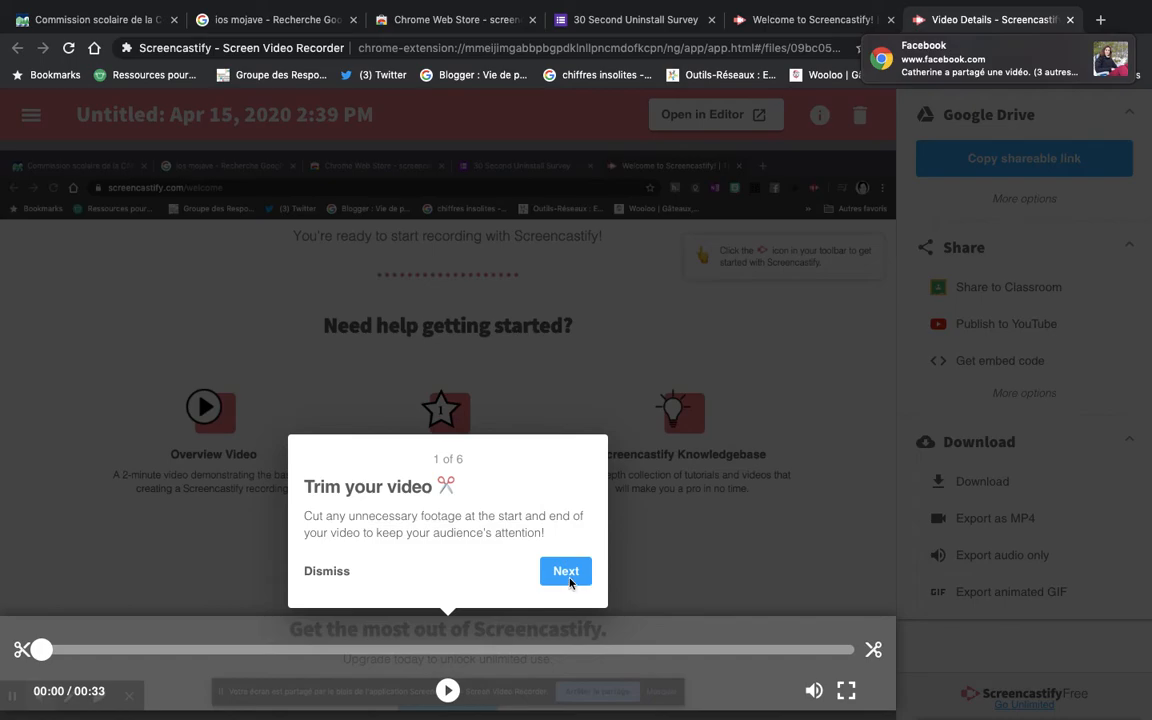
left_click(567, 578)
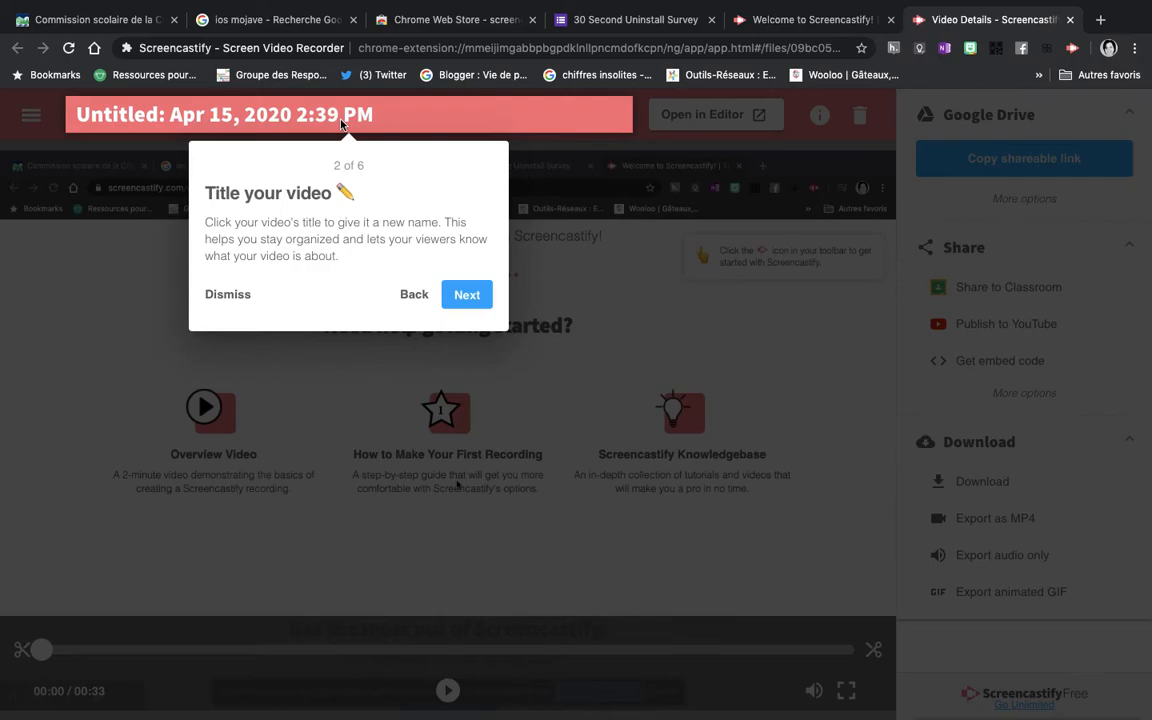
left_click(458, 296)
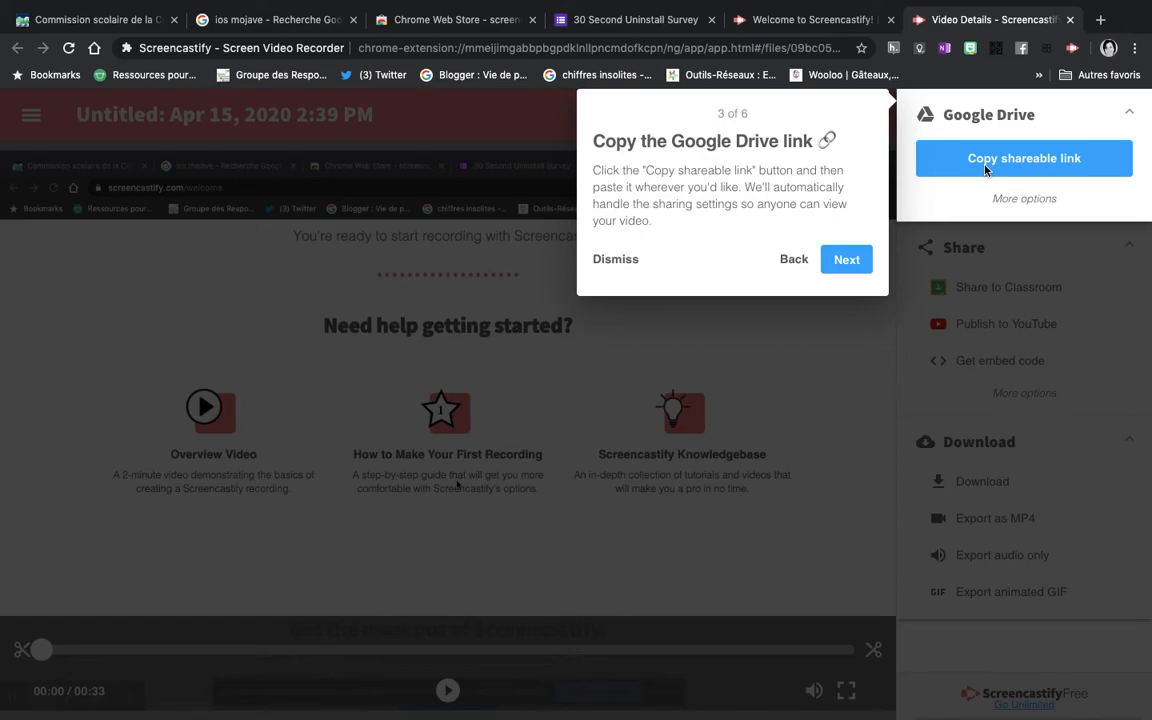
left_click(858, 260)
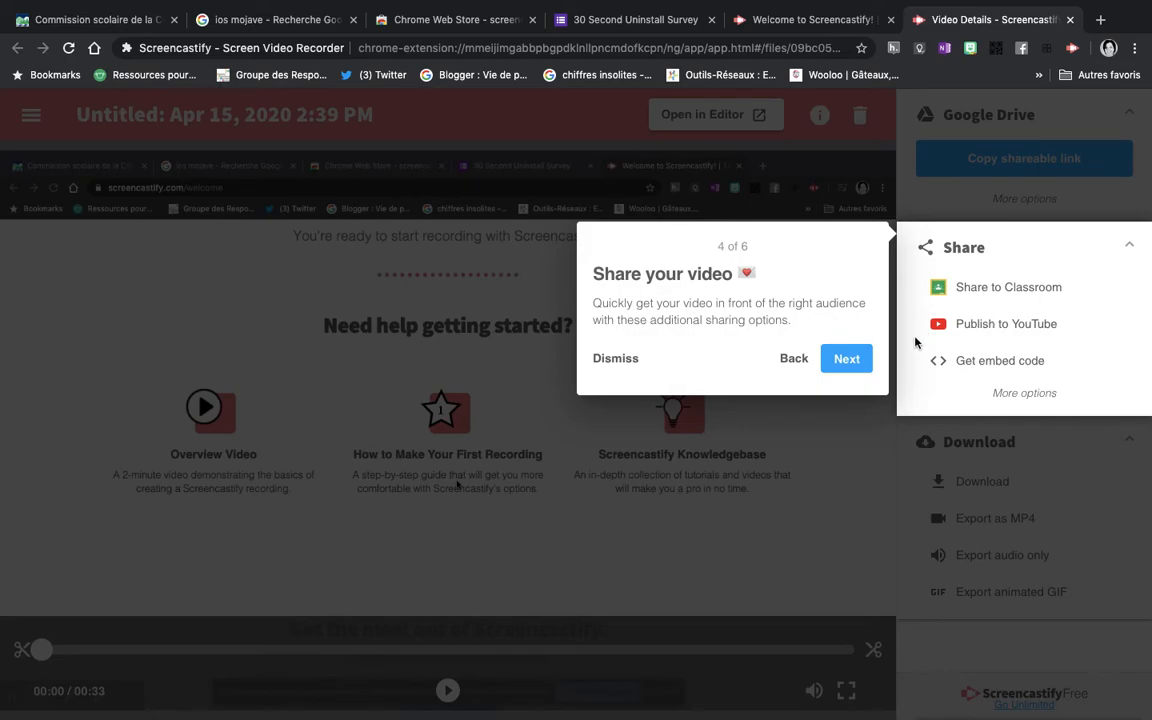
left_click(847, 360)
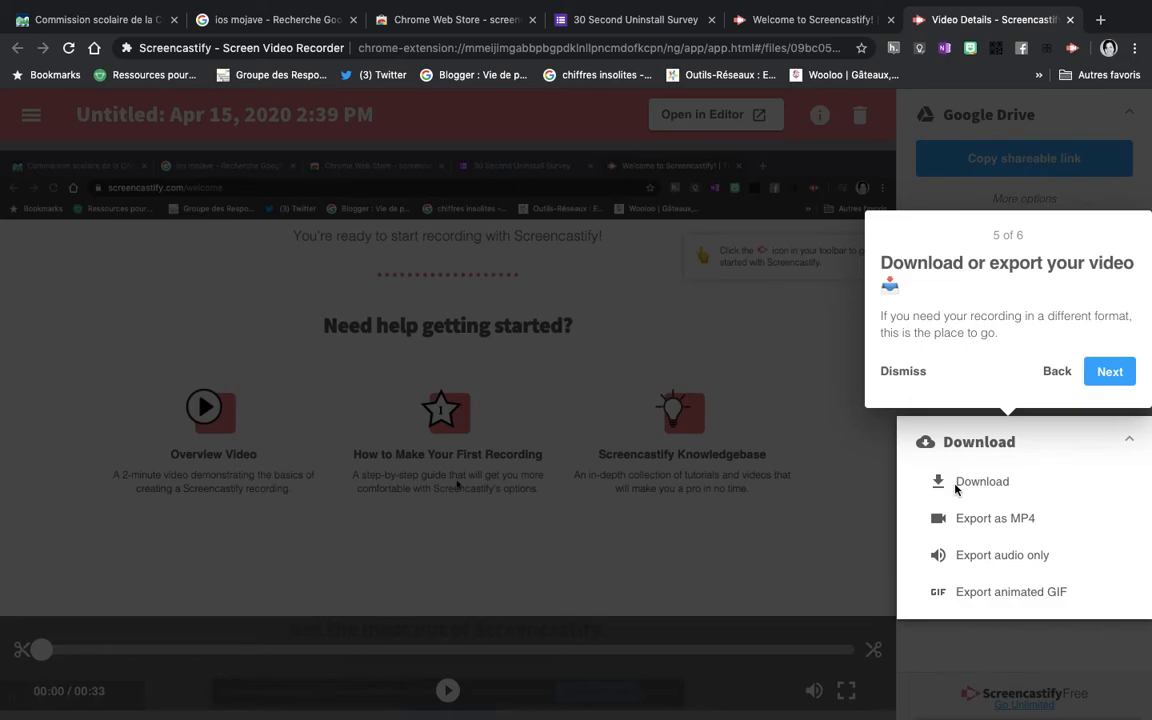
left_click(1108, 372)
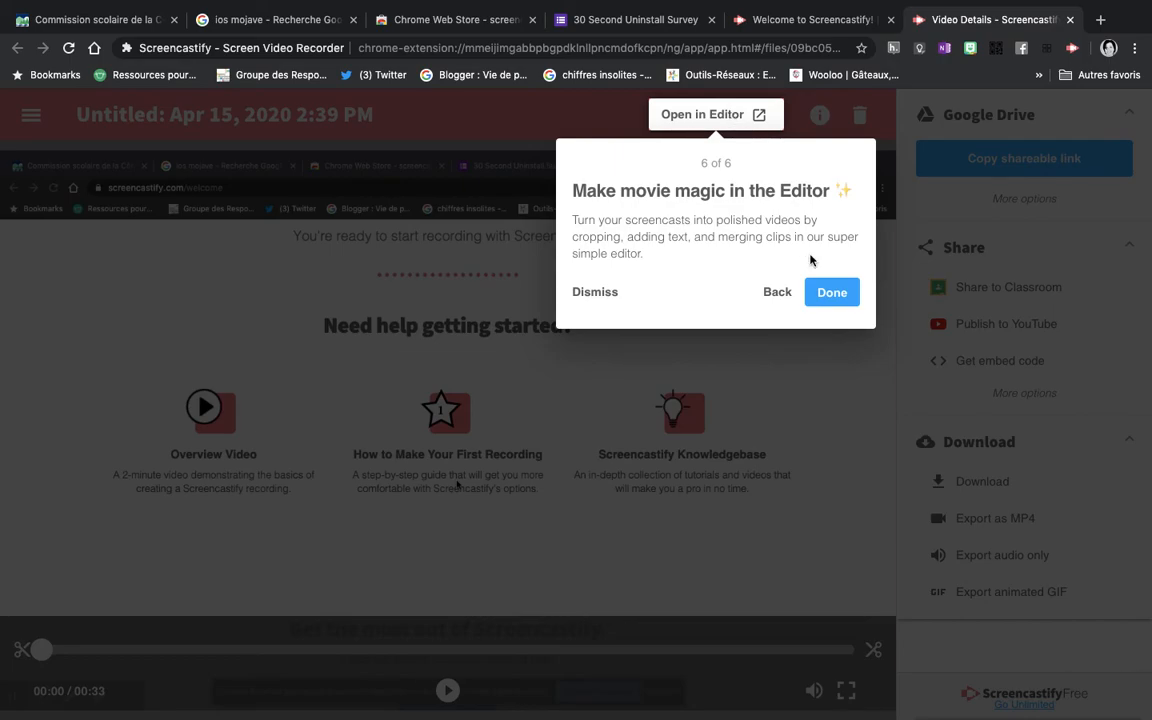
left_click(829, 294)
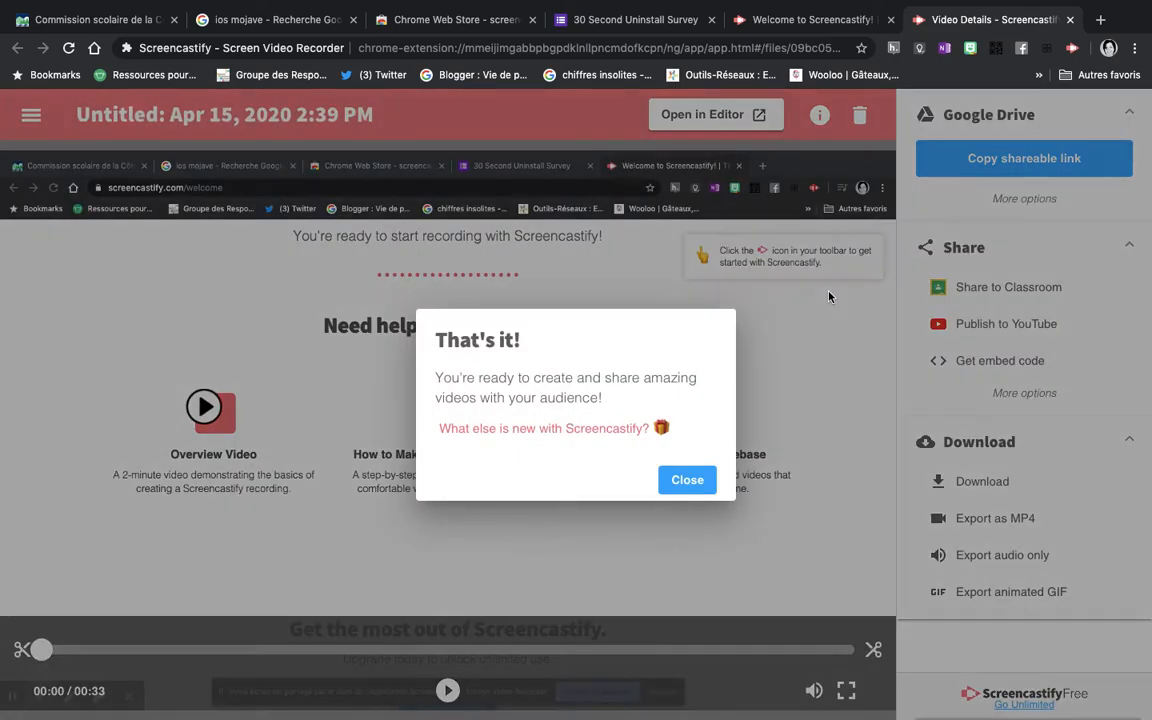
left_click(687, 480)
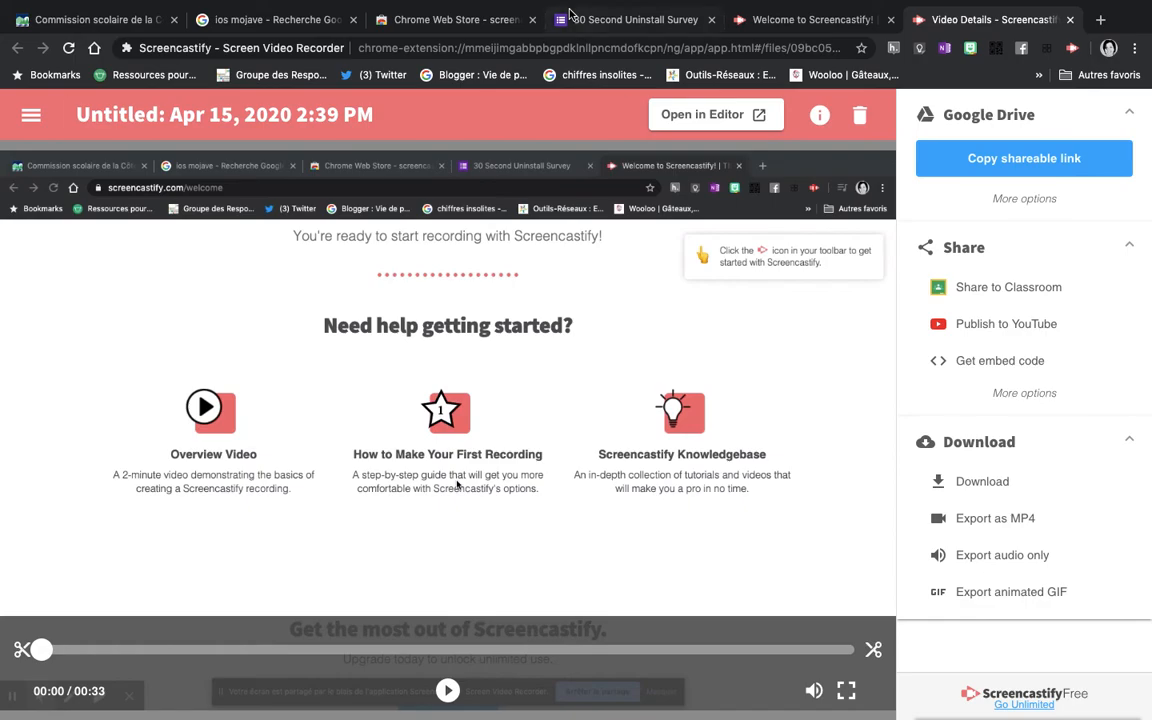
Step: Close the uninstall survey, Screencastify welcome, Video Details and Chrome Web Store tabs, and minimize the browser to the desktop
left_click(711, 22)
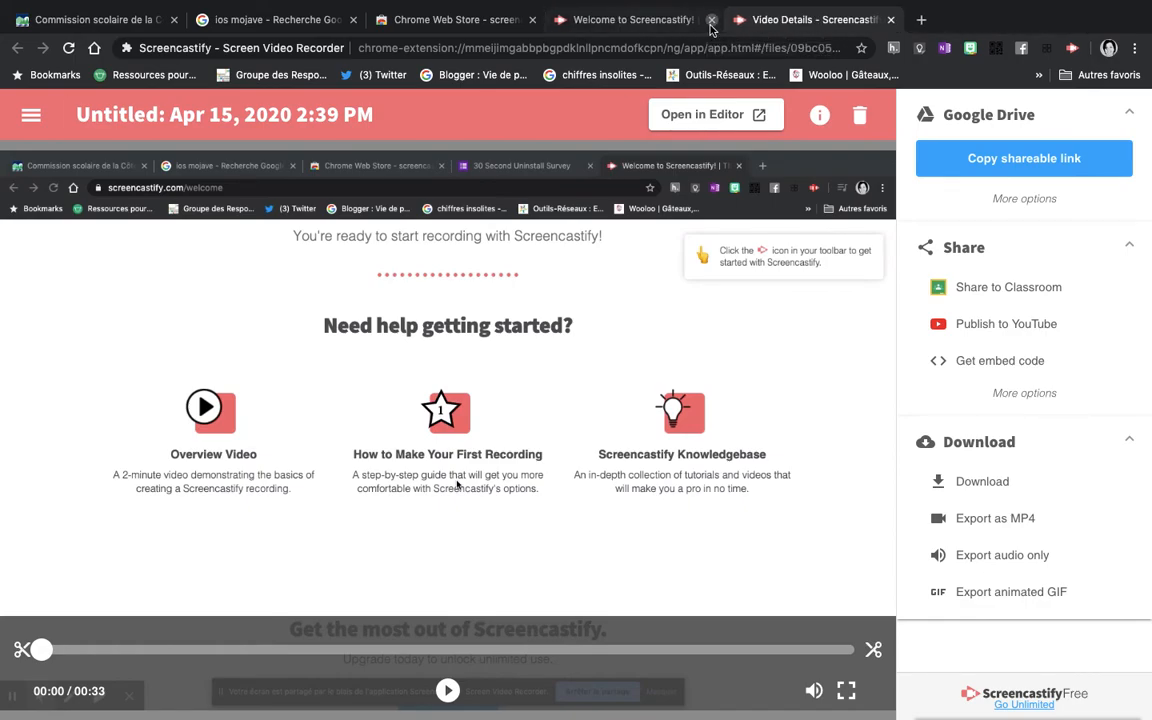
left_click(711, 22)
left_click(711, 22)
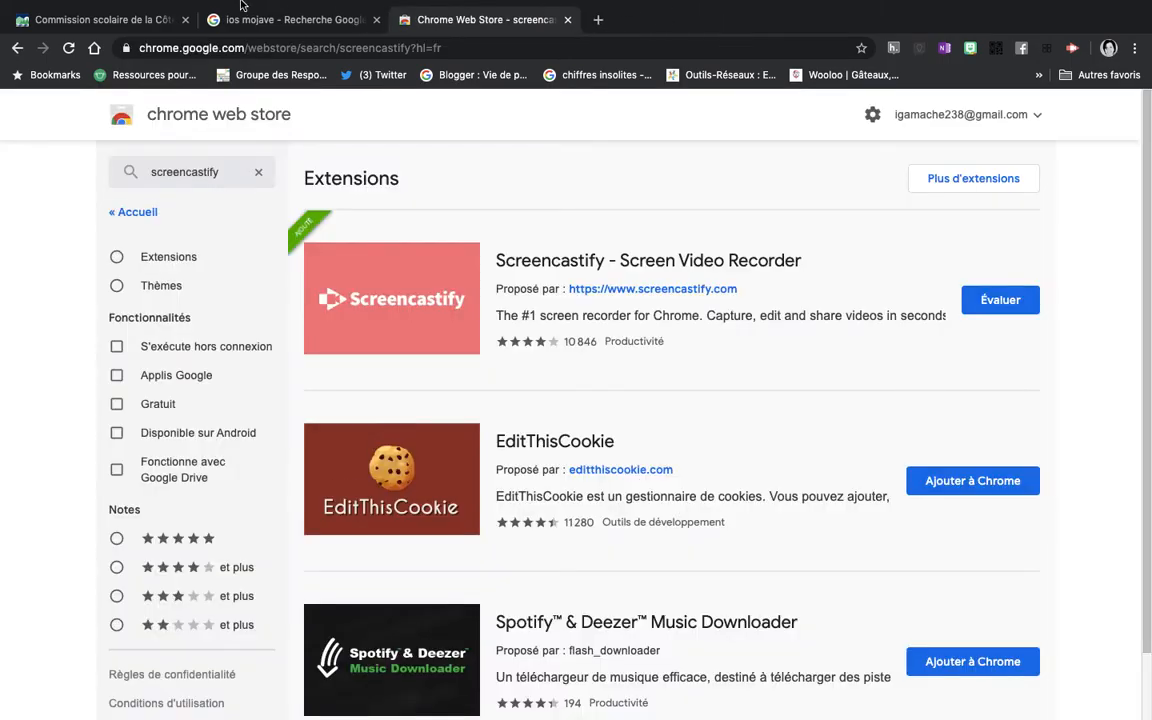
left_click(567, 20)
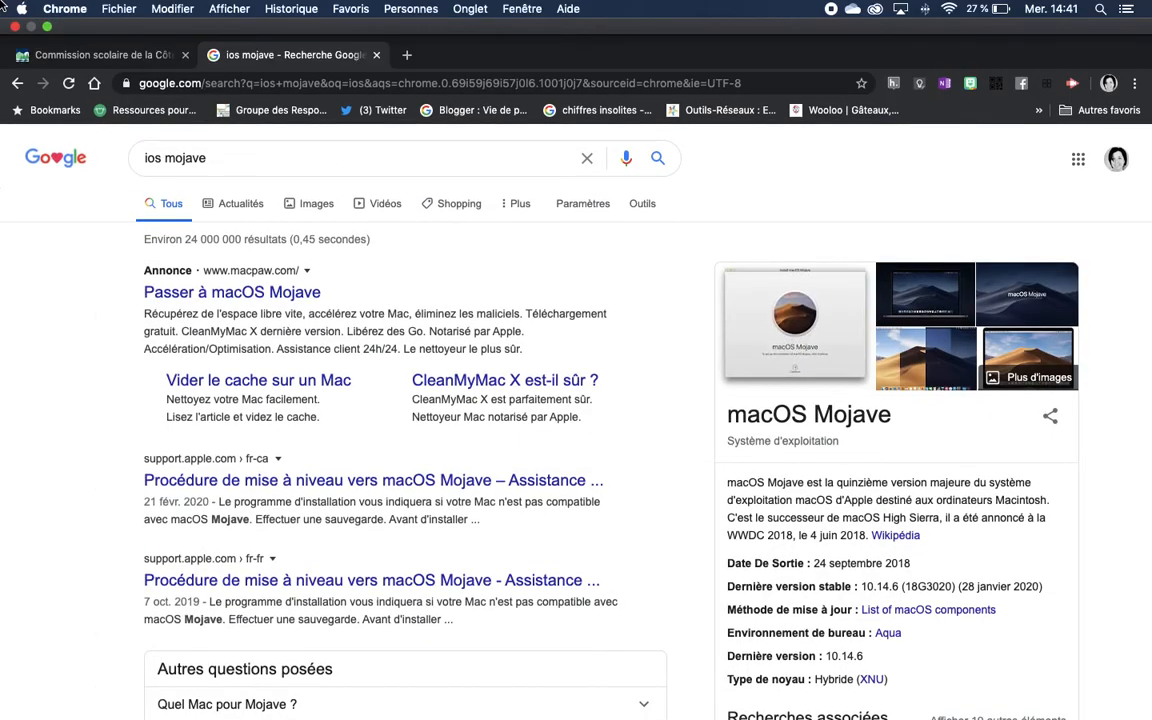
left_click(47, 32)
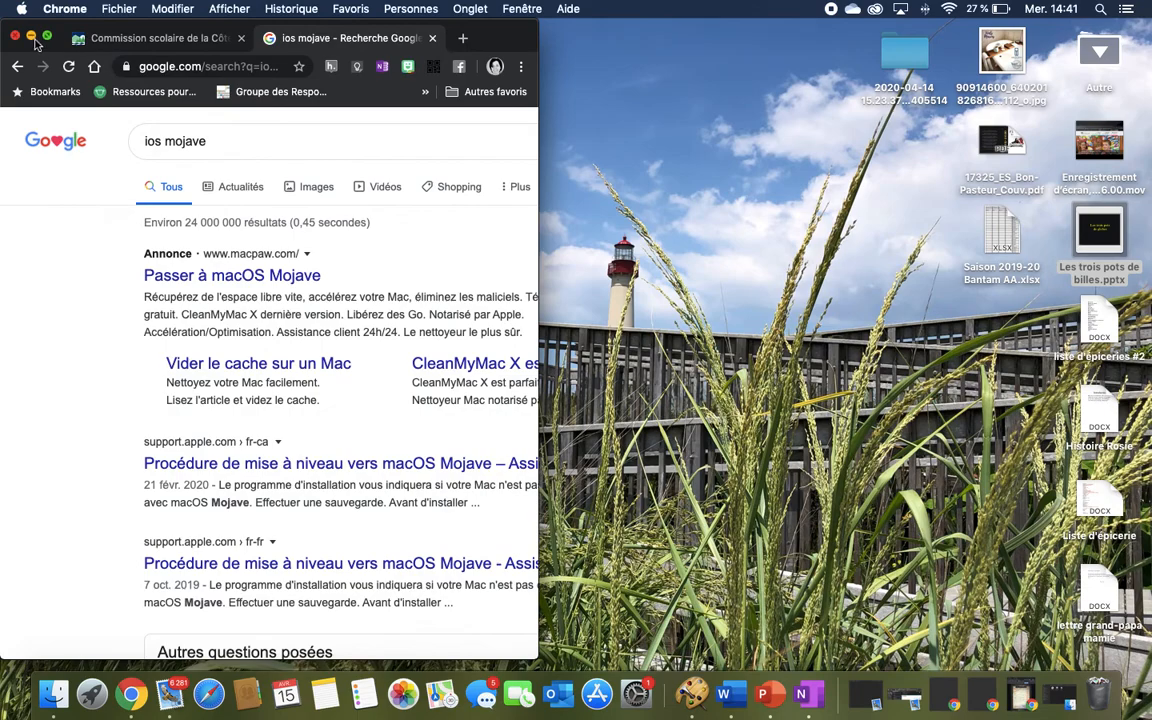
left_click(31, 37)
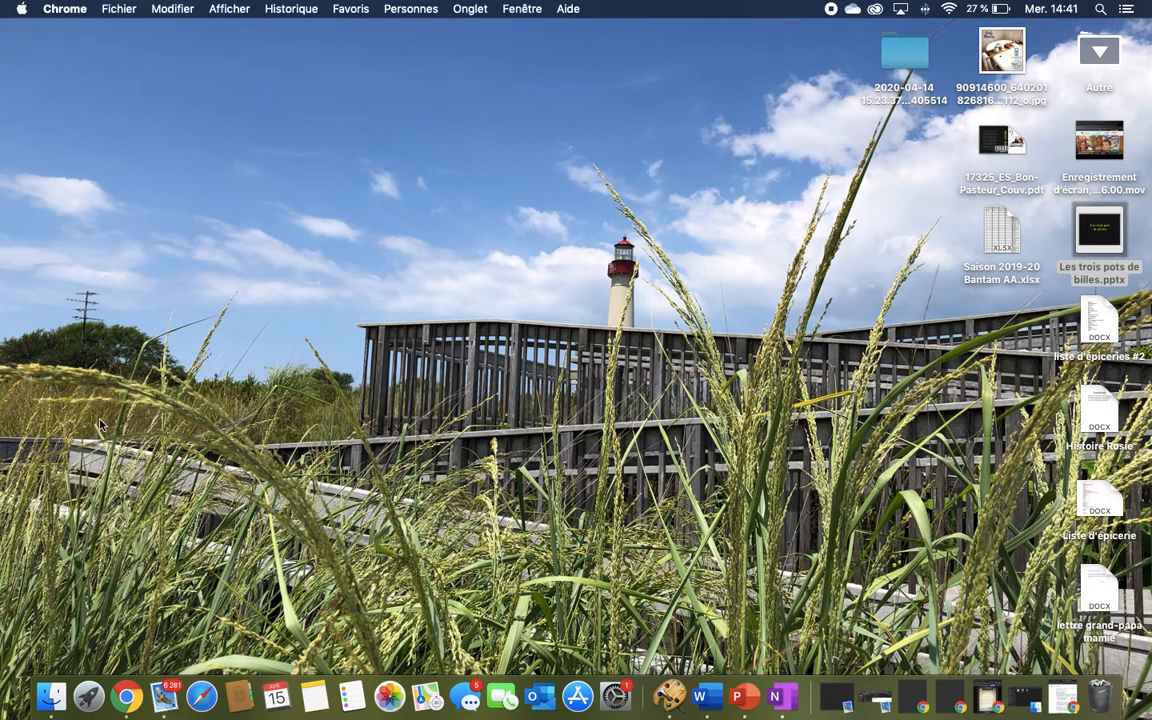
Step: Try to launch QuickTime Player by searching Launchpad for "qui"
left_click(89, 700)
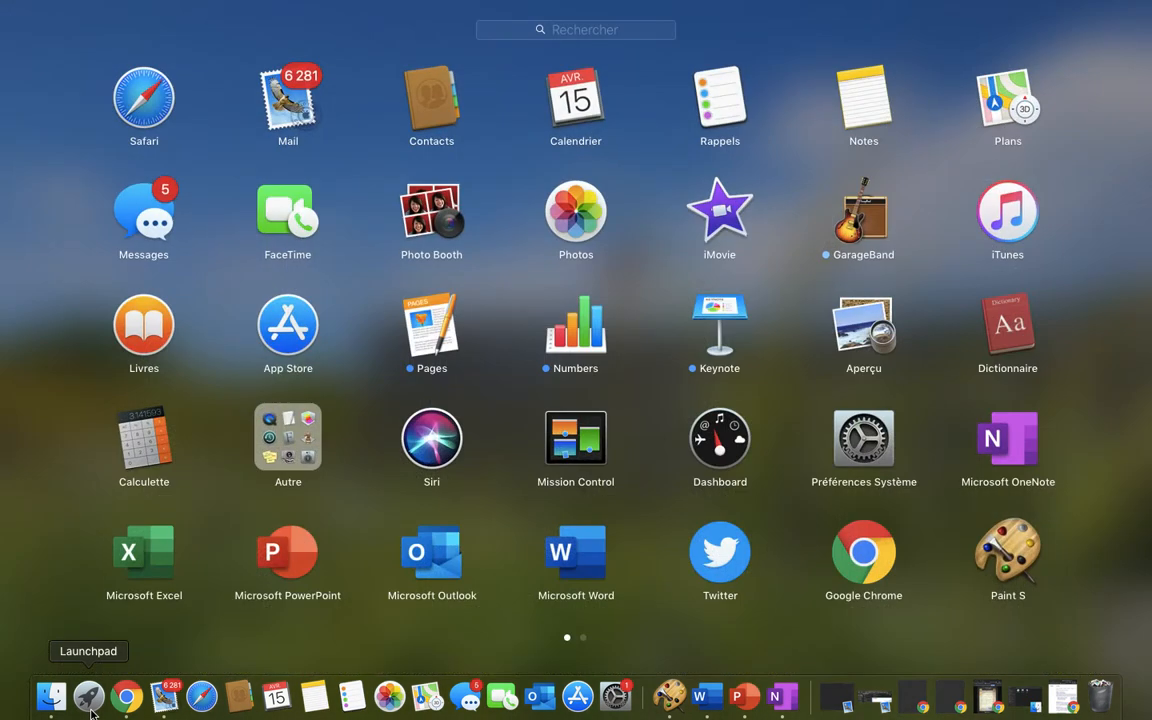
left_click(580, 30)
type("q")
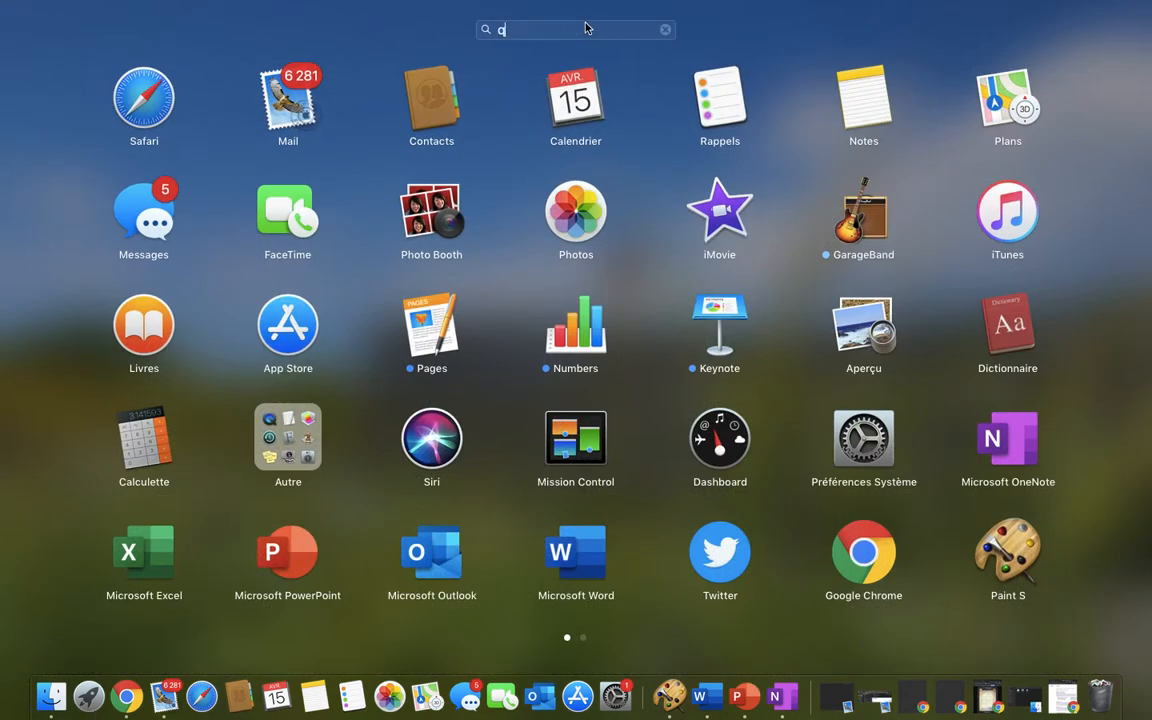
type("ui")
left_click(540, 118)
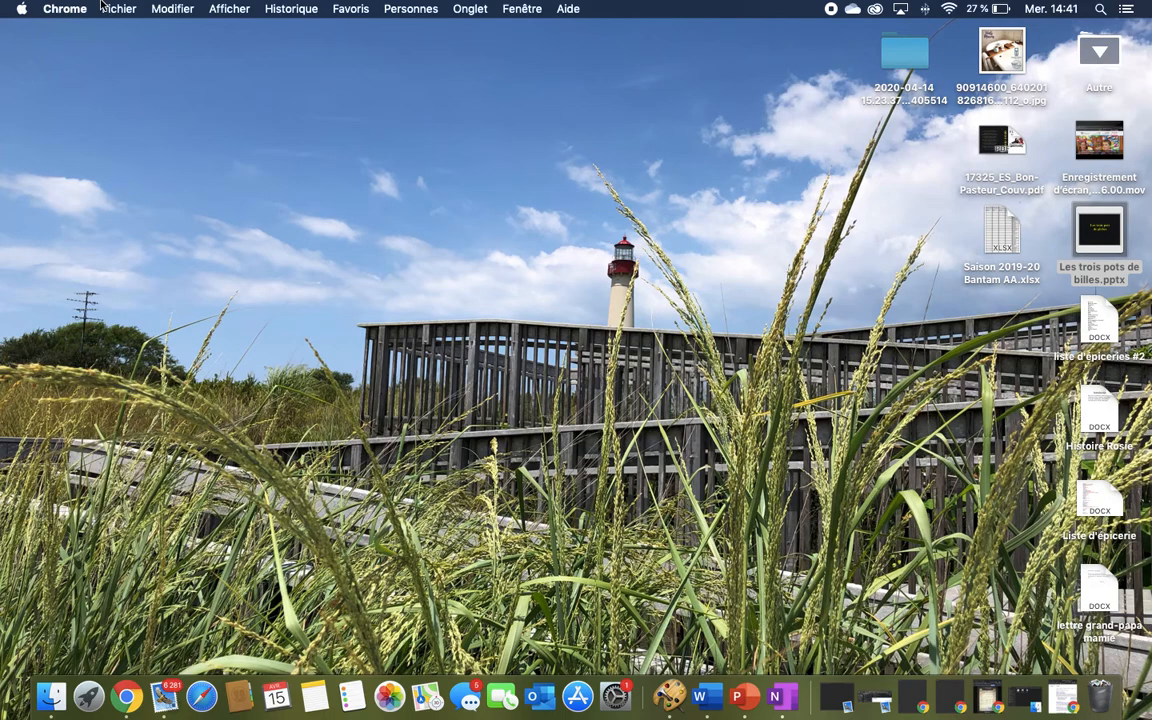
Step: Search Launchpad for "qui" again and switch to QuickTime Player
left_click(93, 703)
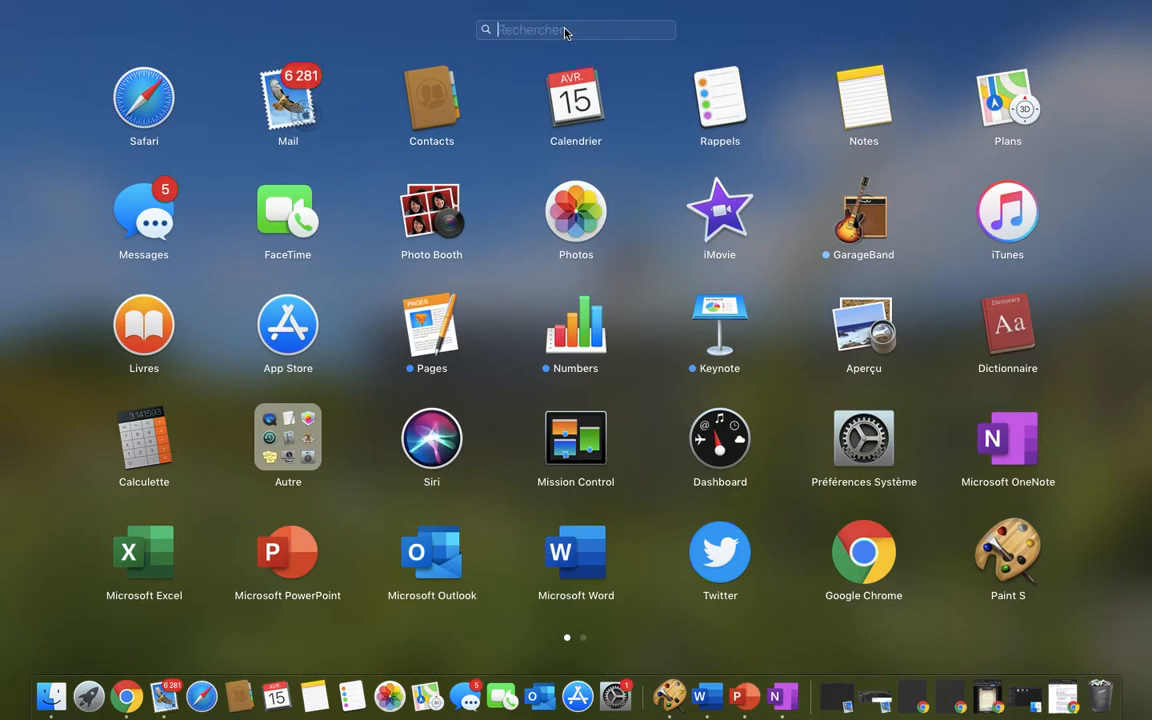
type("quik")
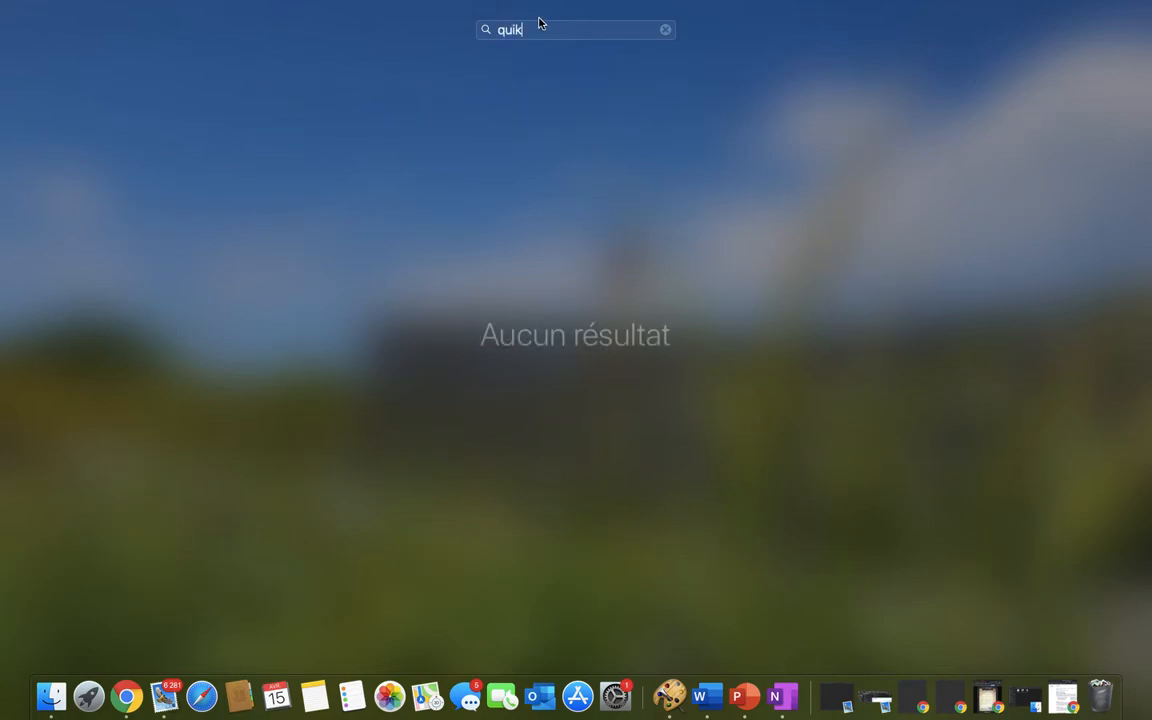
key("BackSpace")
left_click(565, 97)
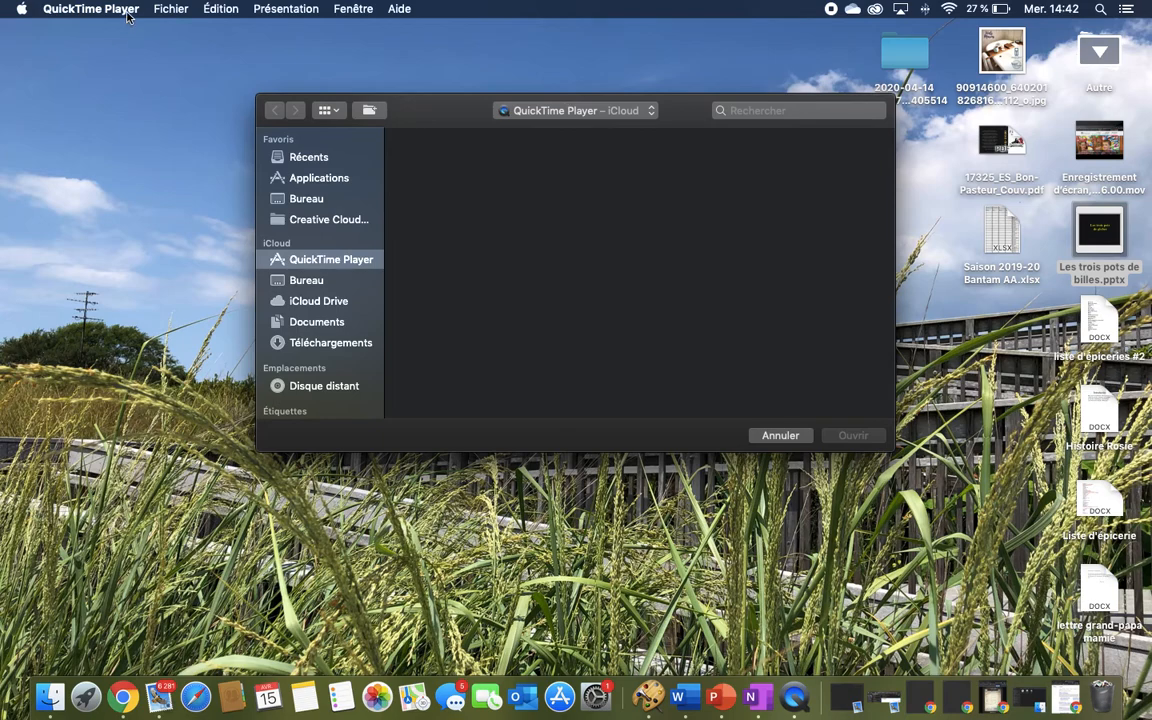
Step: Create a new screen recording and, after trying the Aucun microphone option, set the microphone to the Beats Solo³ headphones
left_click(158, 12)
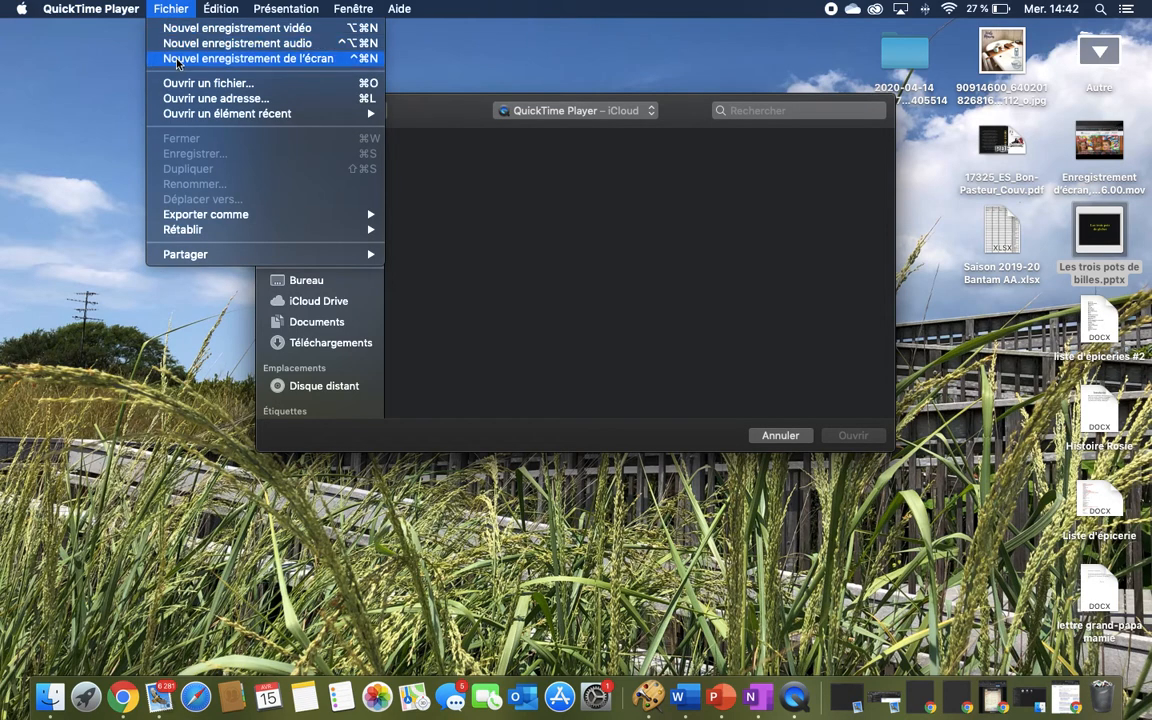
left_click(177, 60)
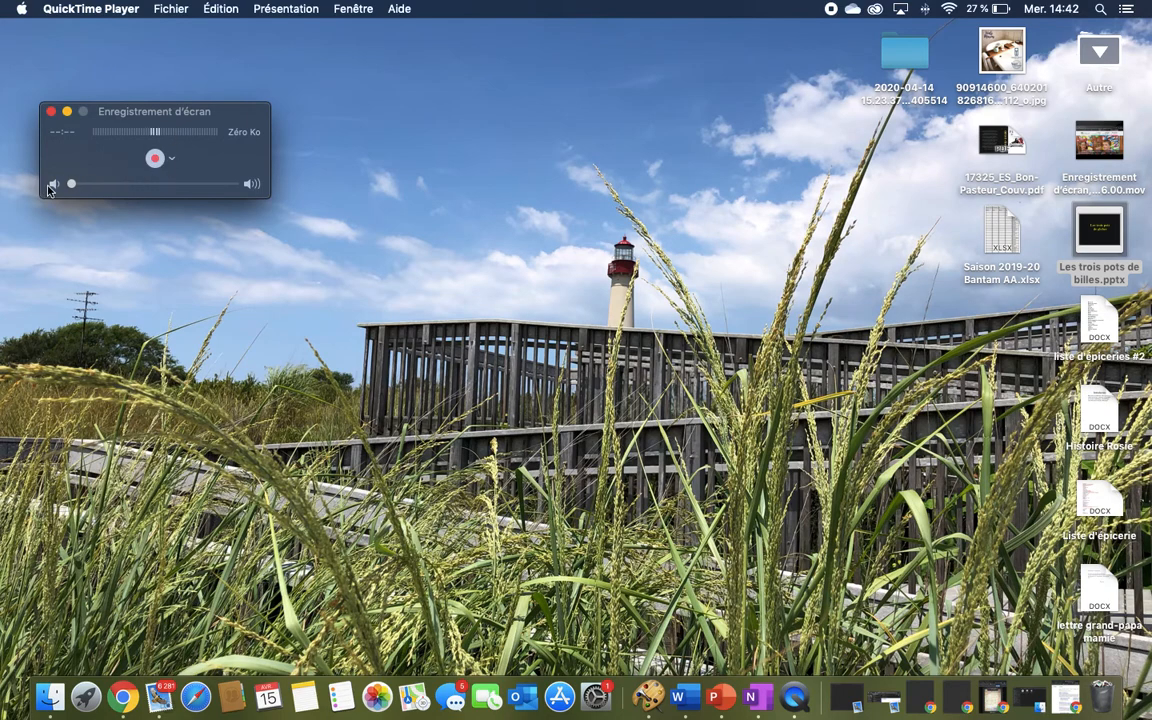
left_click(171, 160)
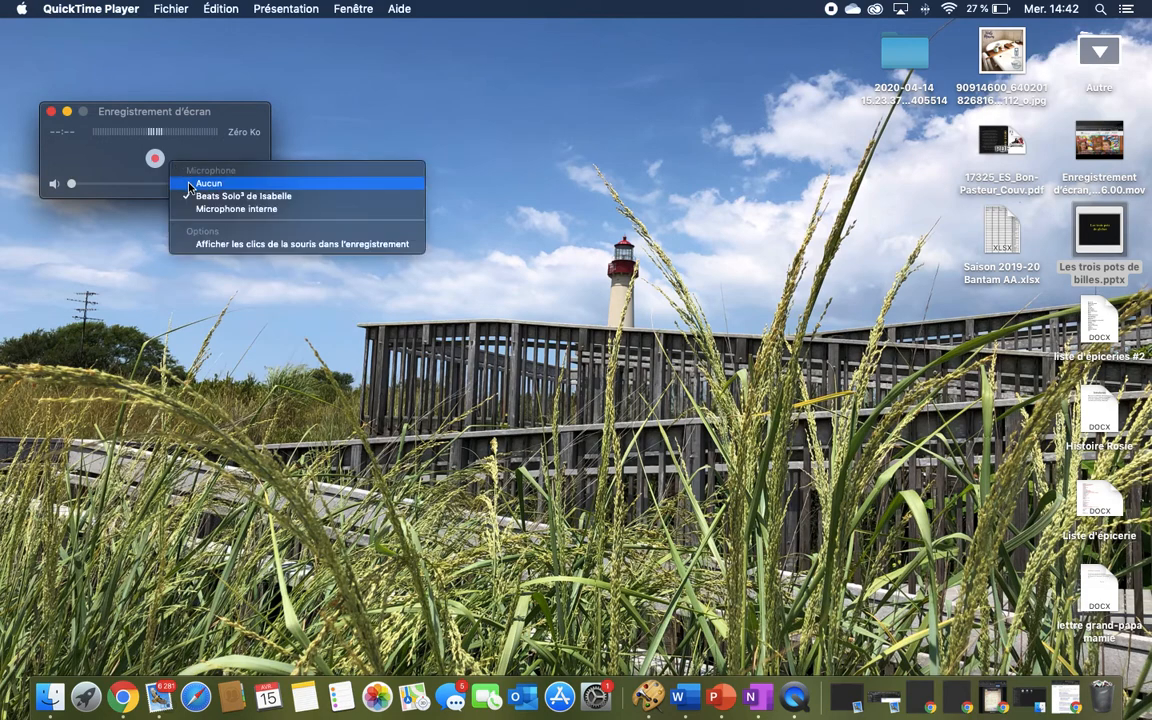
left_click(196, 184)
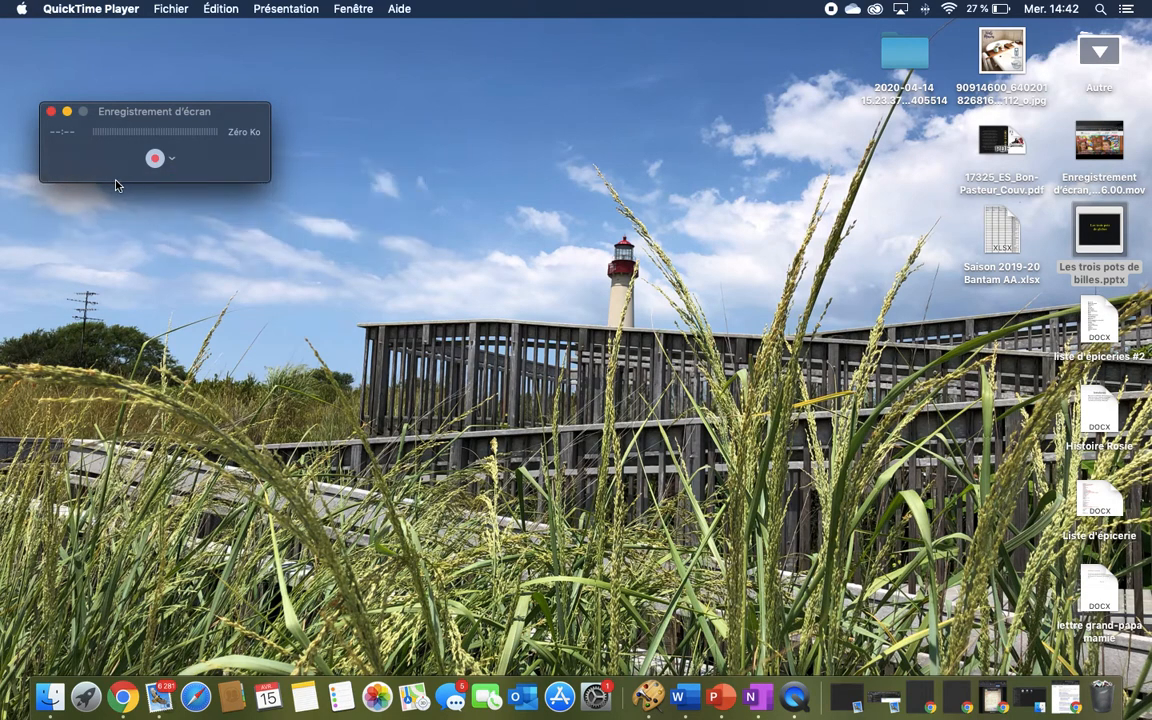
left_click(171, 158)
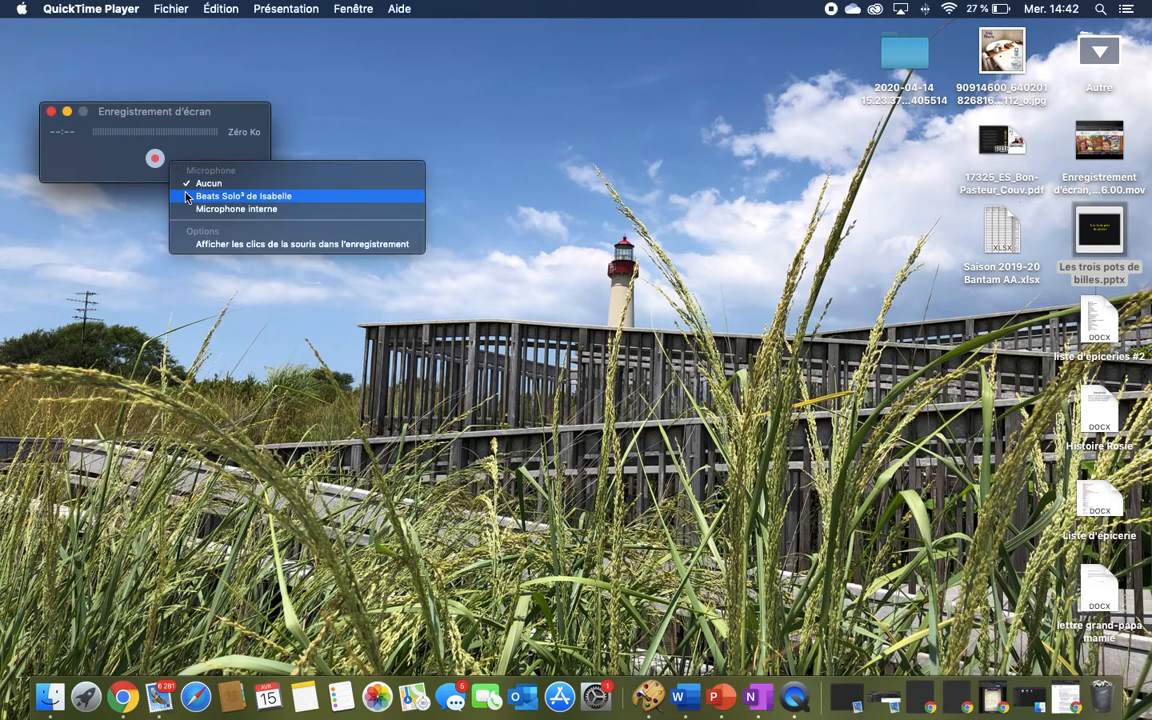
left_click(185, 195)
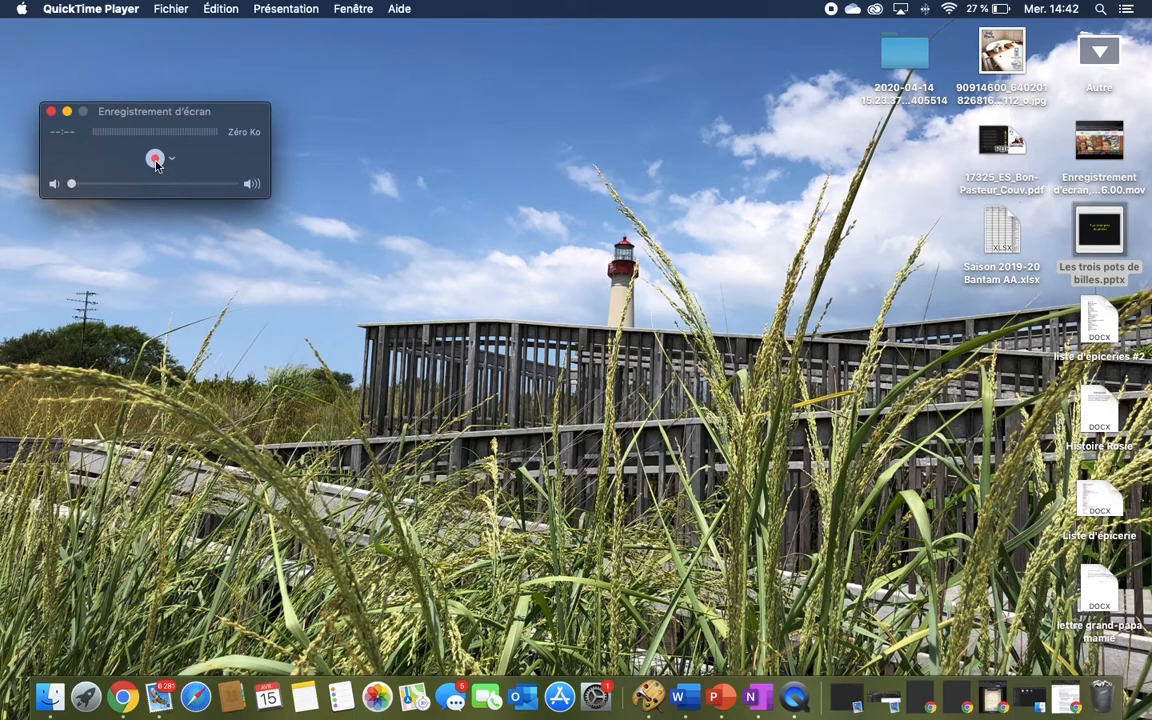
Step: Make a short recording of the entire screen, and discard it instead of saving it
left_click(156, 160)
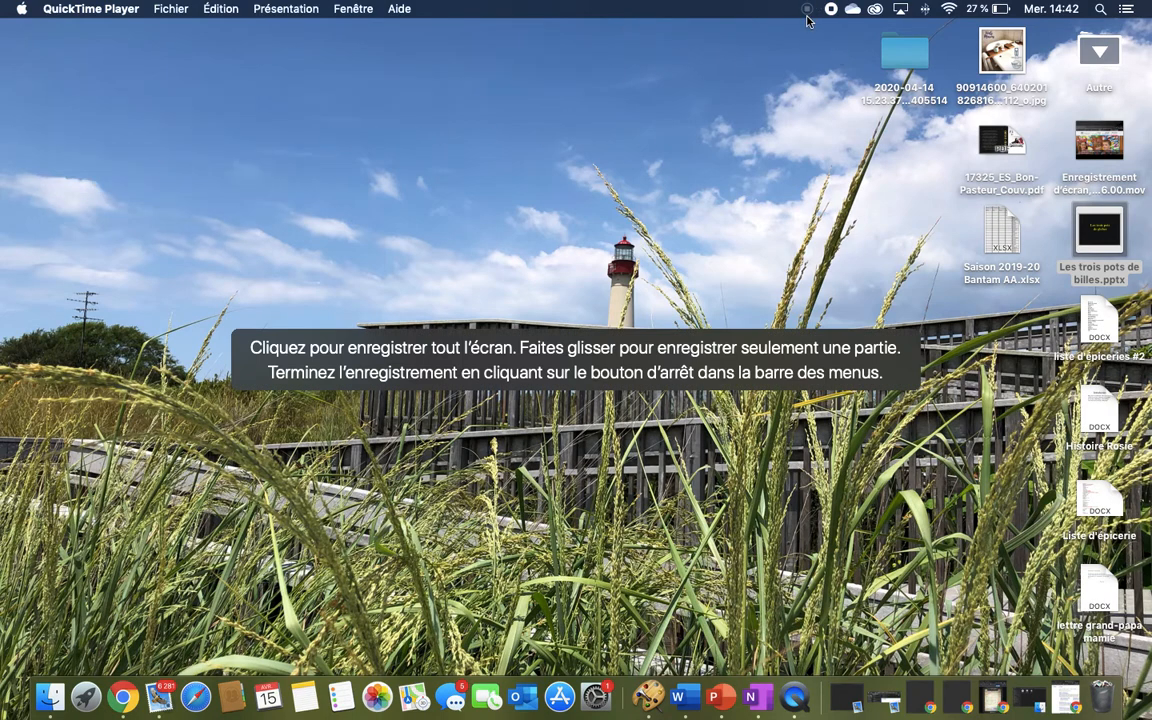
left_click(695, 203)
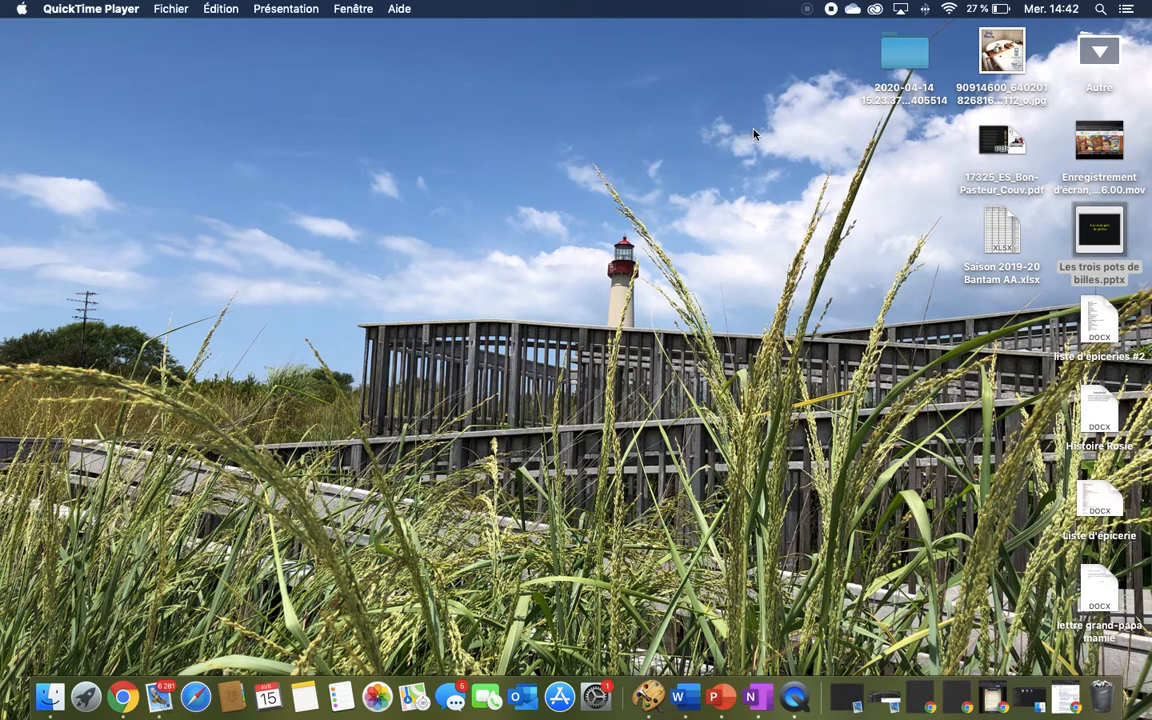
left_click(807, 10)
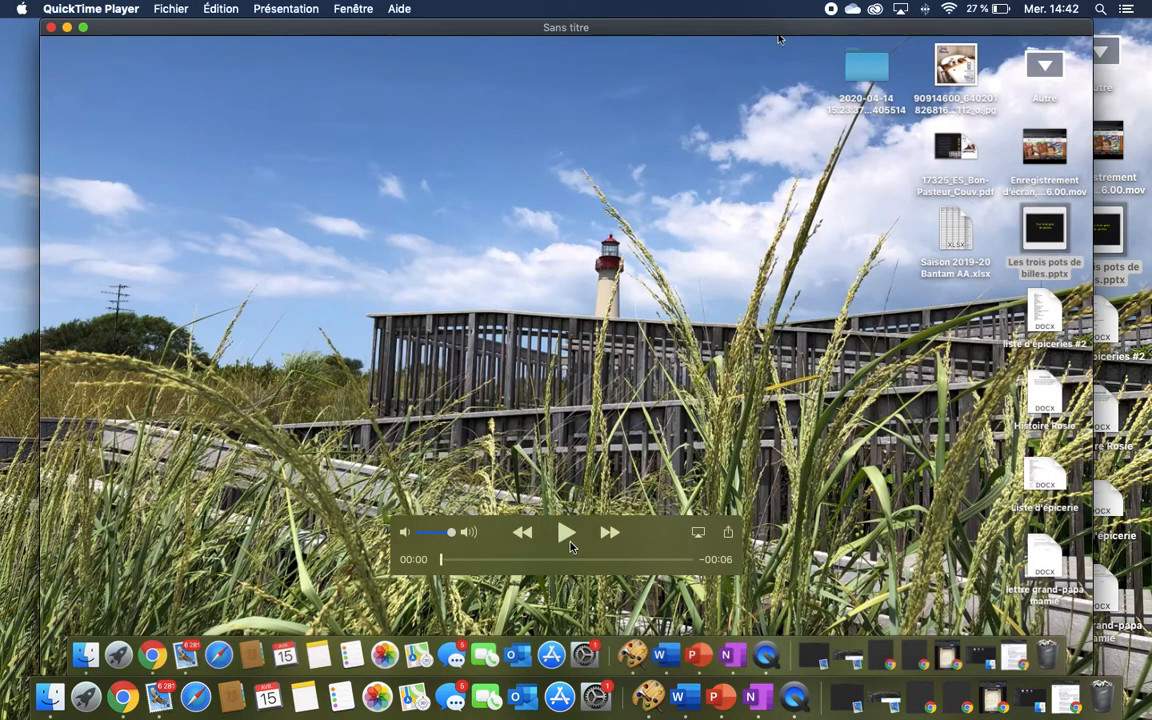
left_click(51, 27)
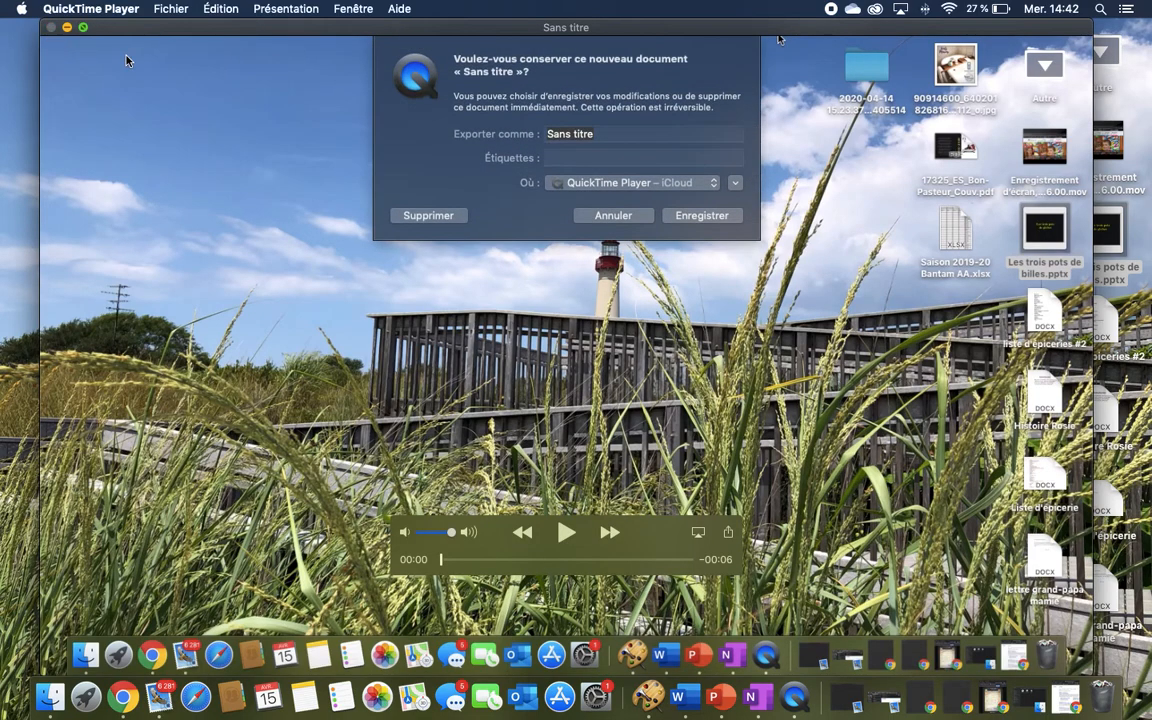
left_click(425, 216)
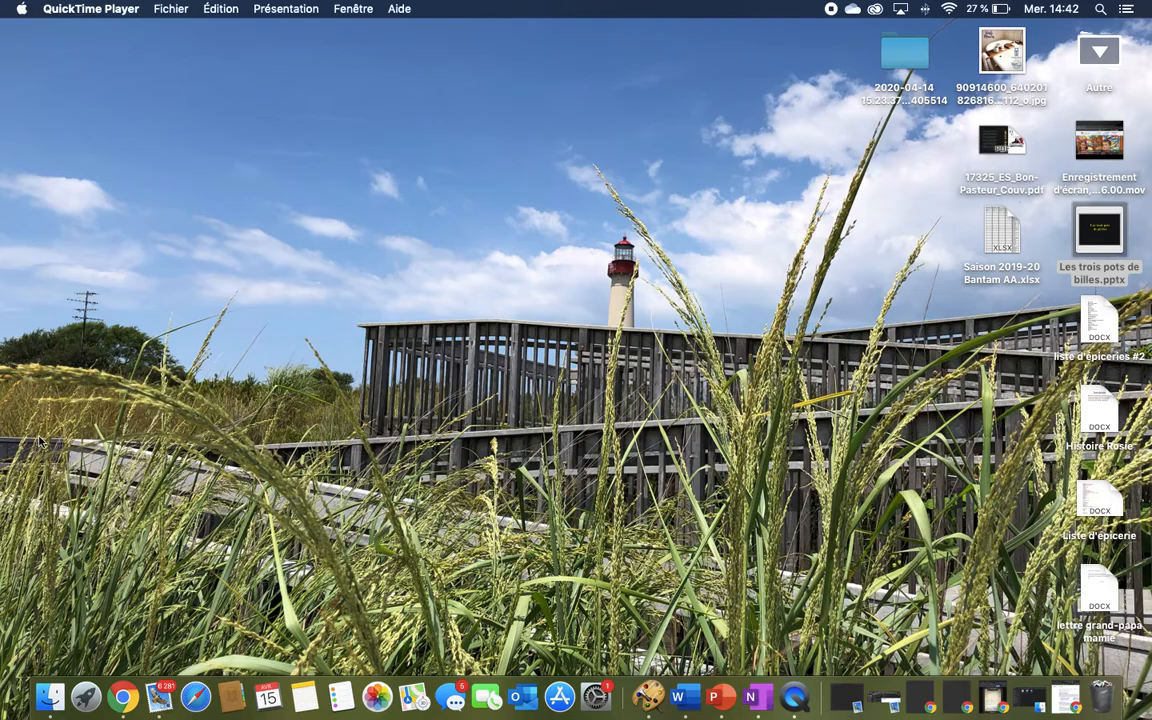
left_click(123, 700)
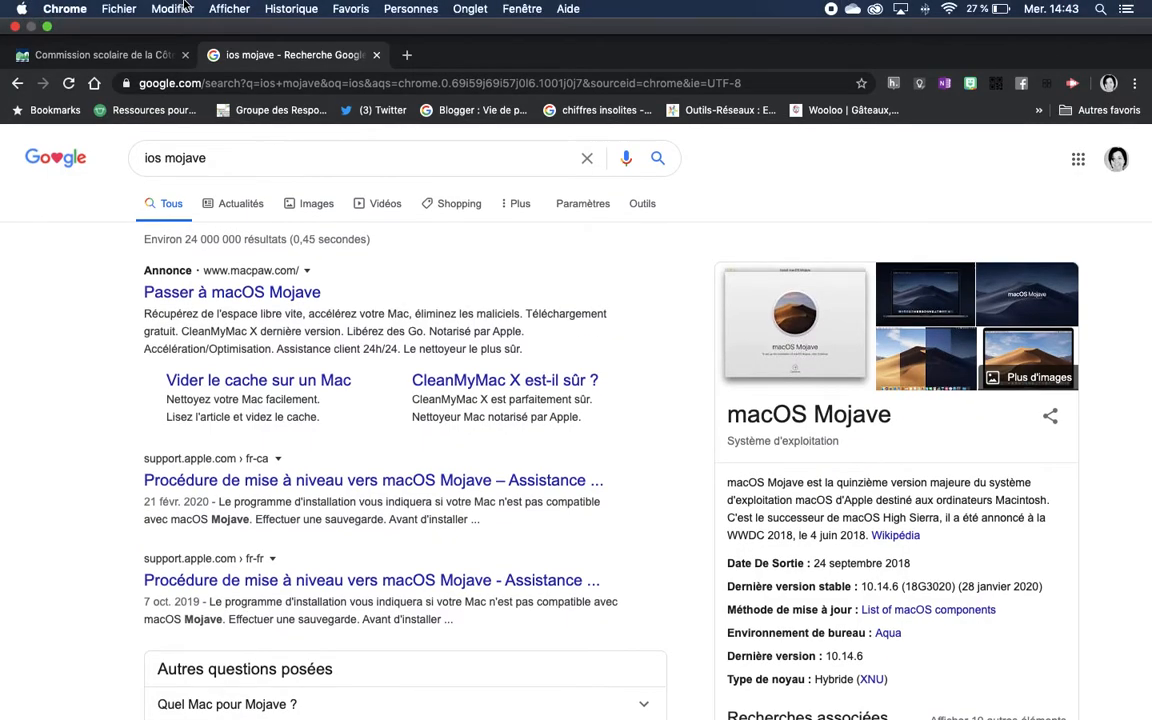
left_click(45, 37)
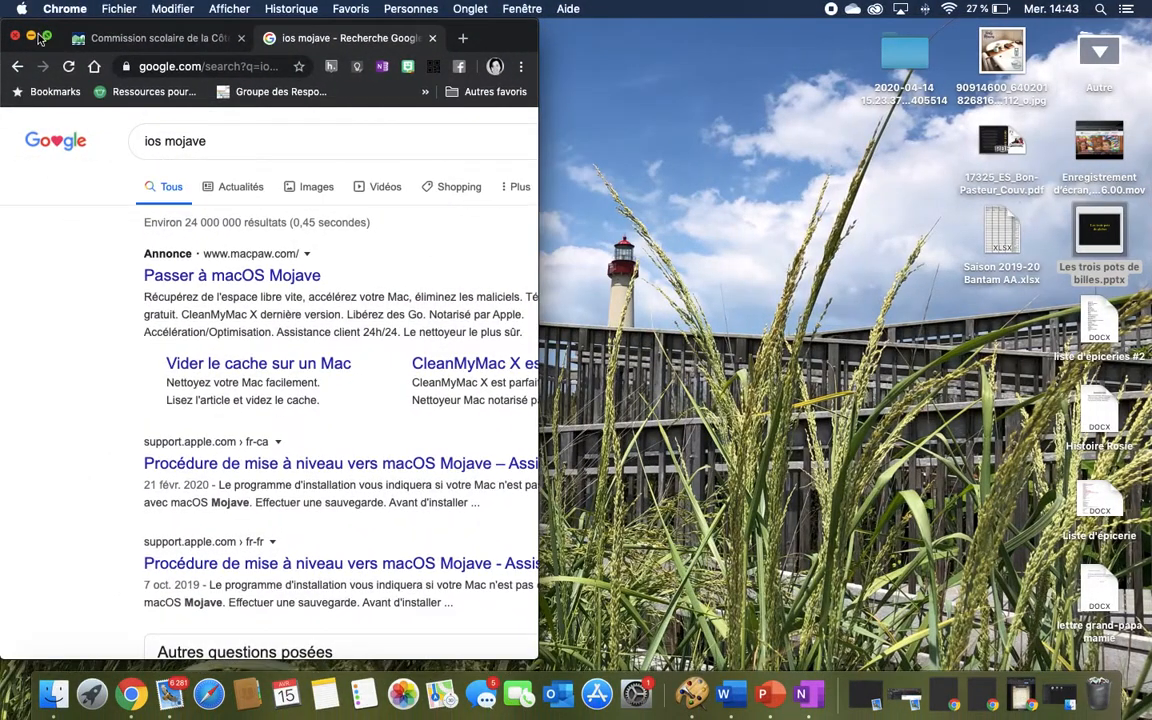
left_click(31, 37)
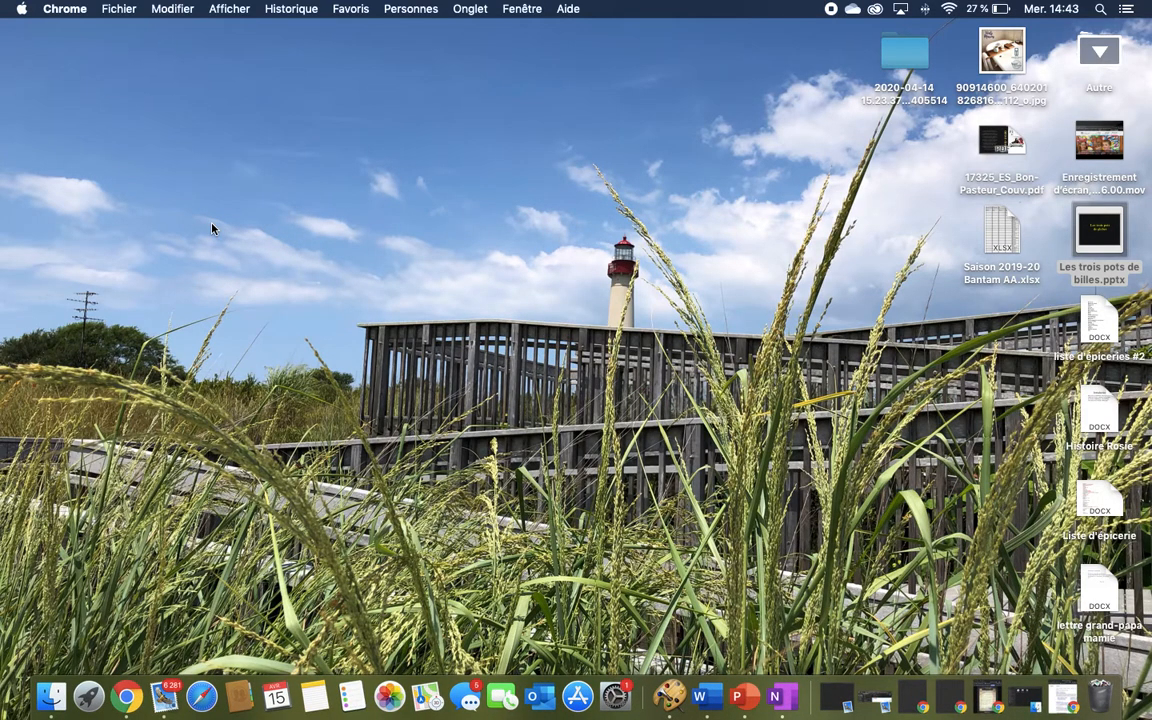
Step: Open the macOS screenshot tool and capture the entire screen
key("super+shift+5")
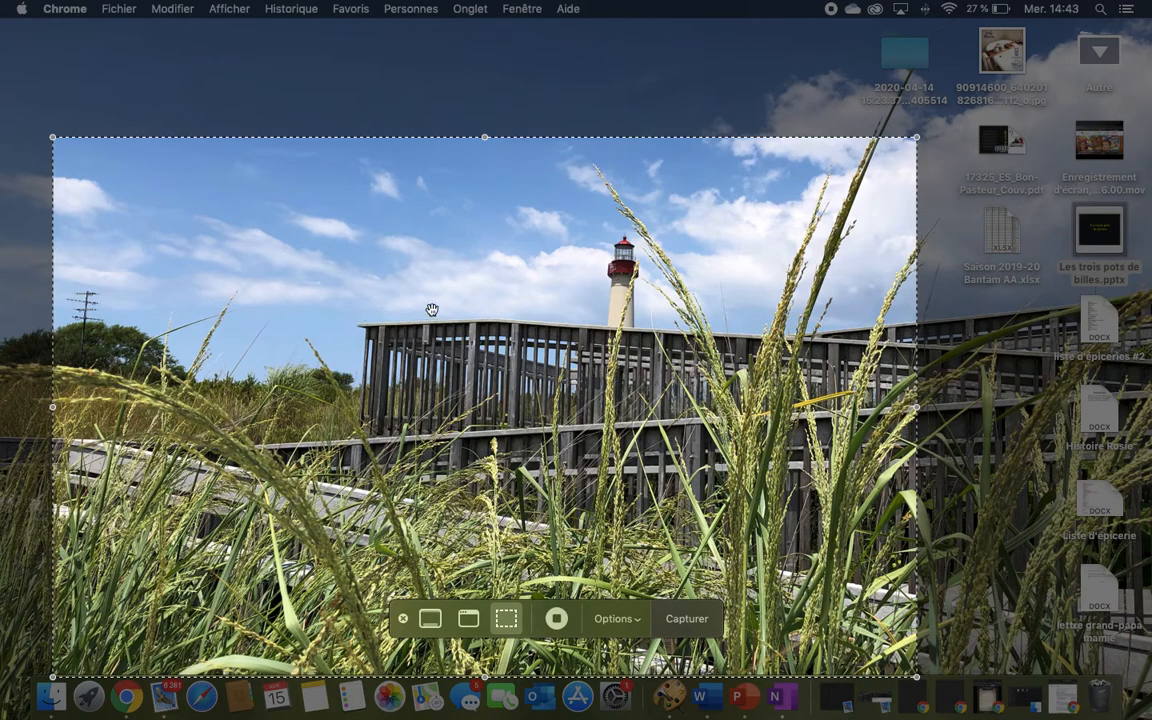
left_click(430, 620)
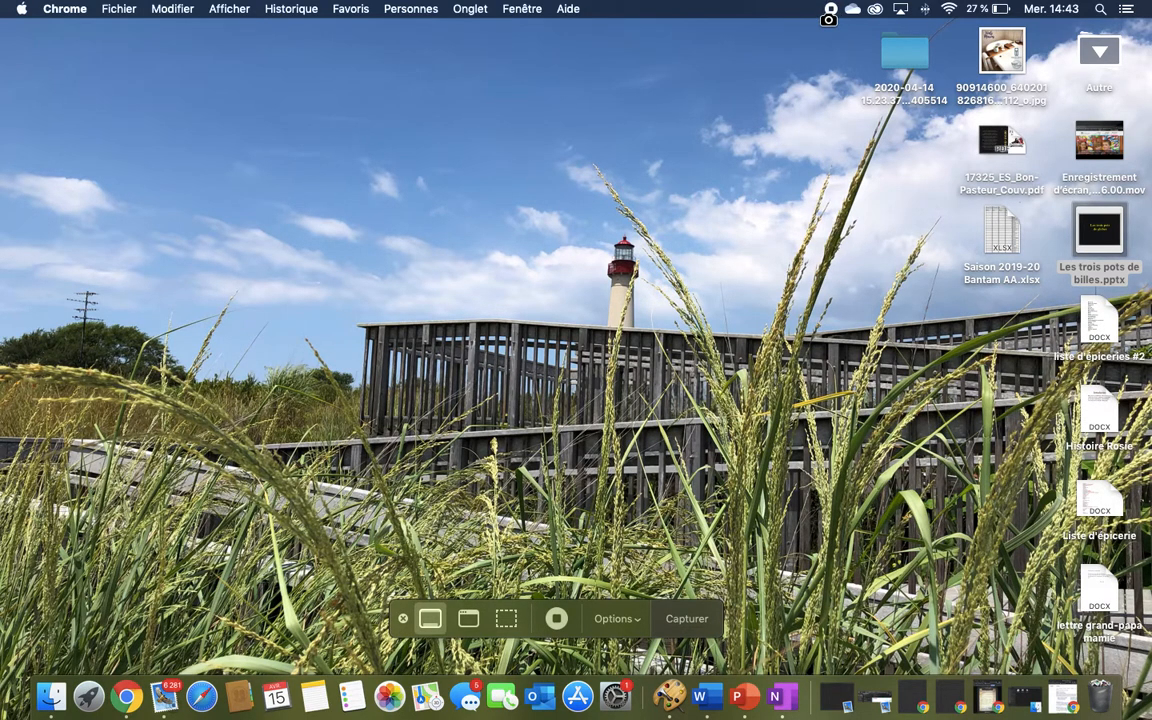
left_click(828, 30)
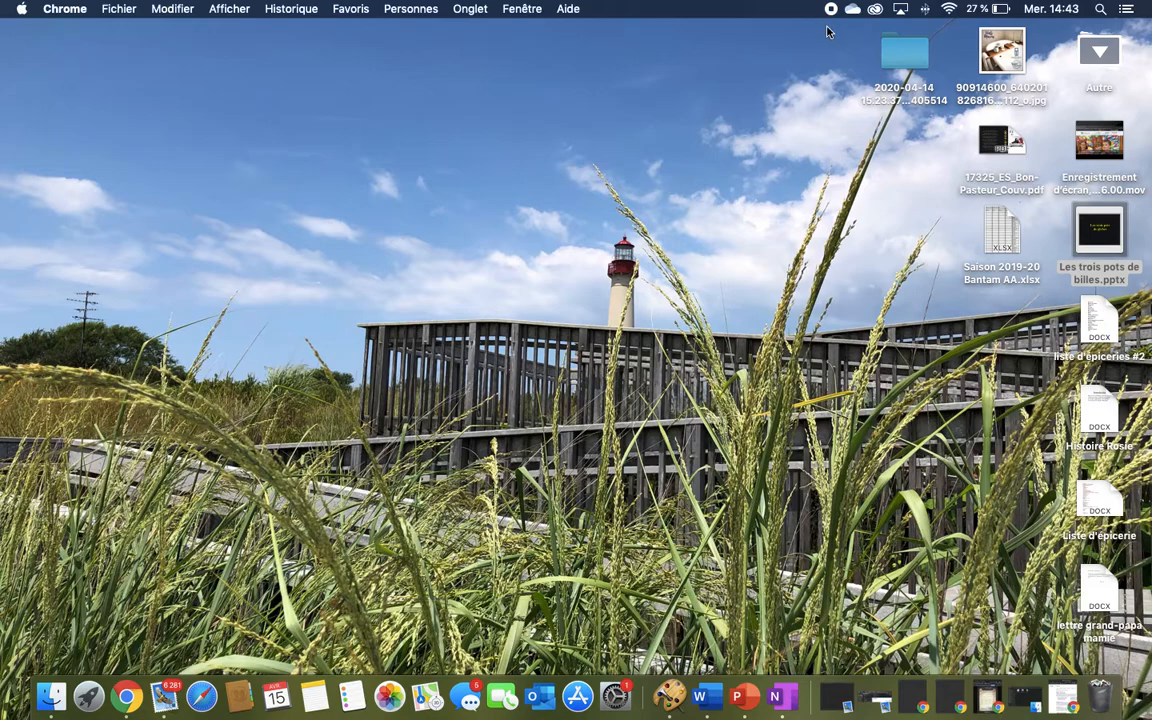